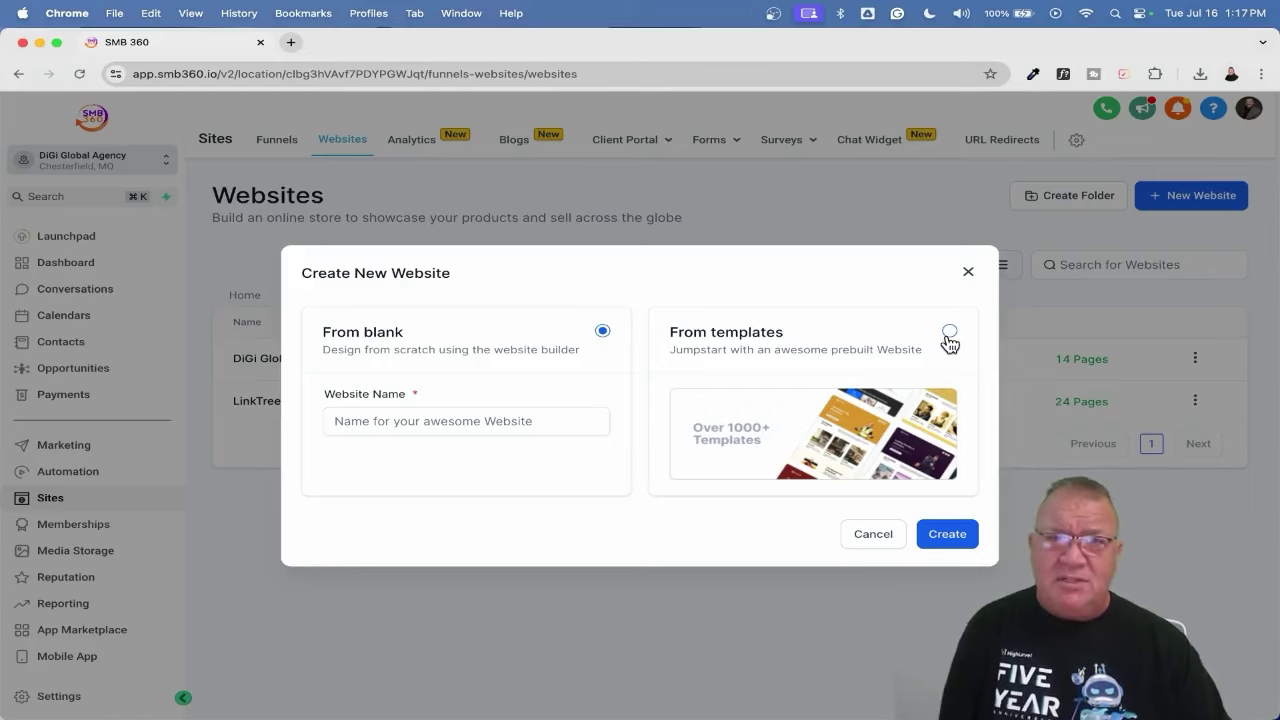
Start a new website from templates and open the template library
left_click(949, 334)
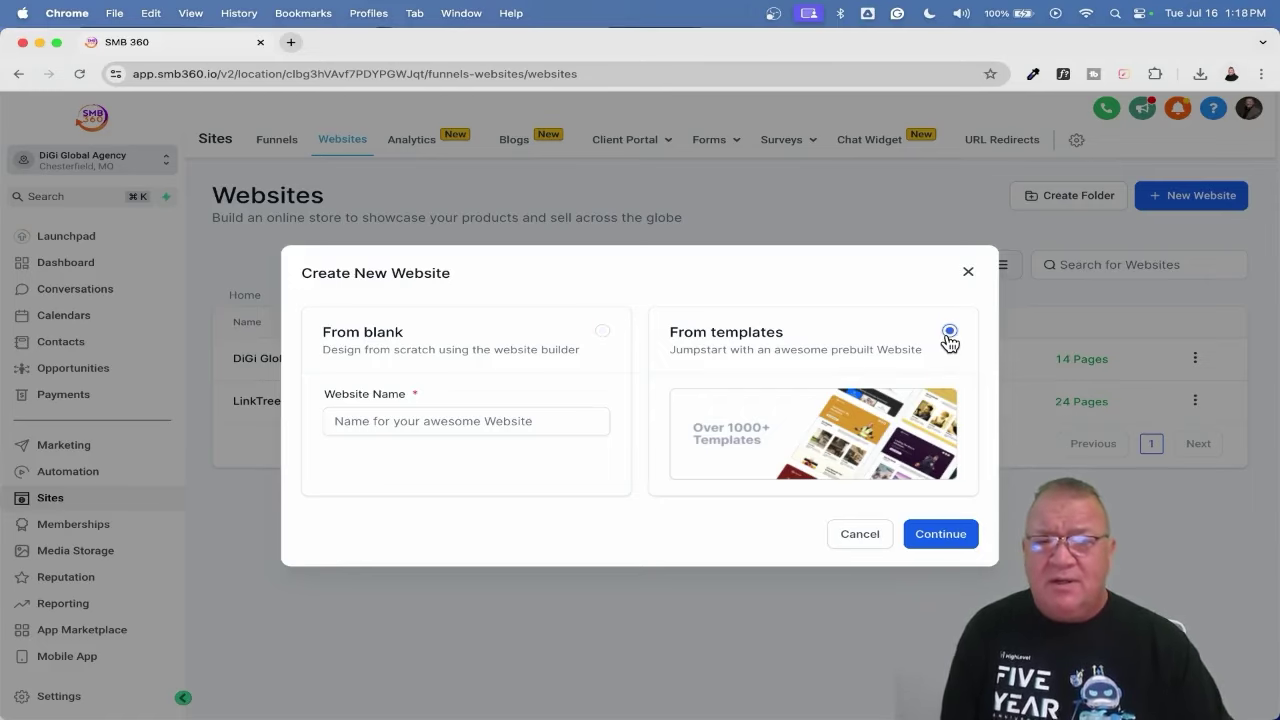
left_click(943, 534)
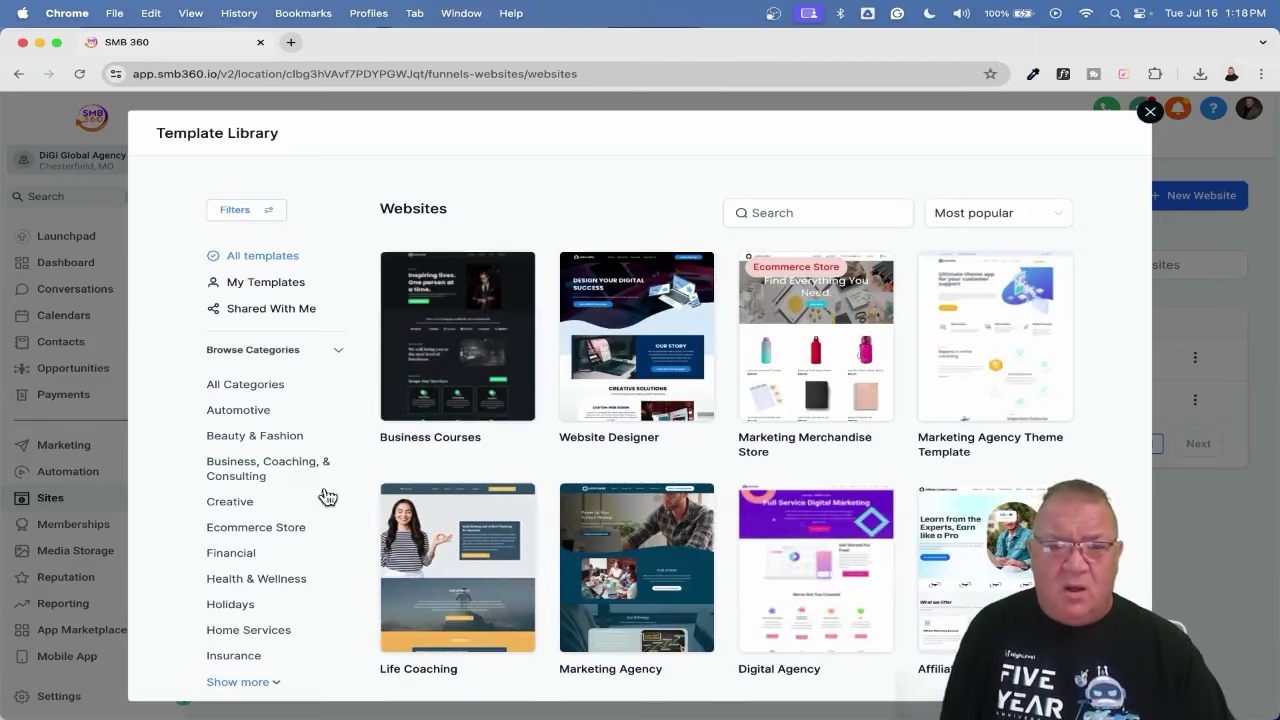
scroll(270, 470, "down", 2)
scroll(270, 468, "up", 2)
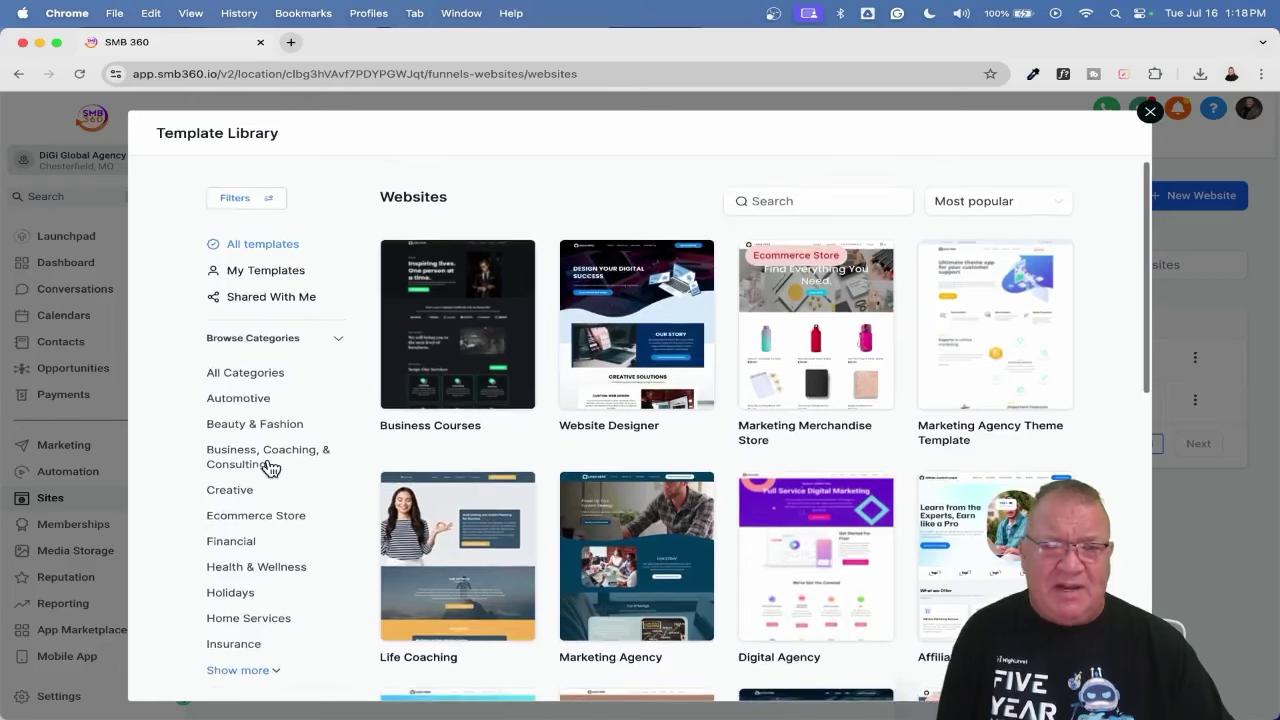
Filter the website templates by the Business, Coaching, & Consulting category and browse the designs
left_click(230, 400)
left_click(248, 426)
left_click(249, 461)
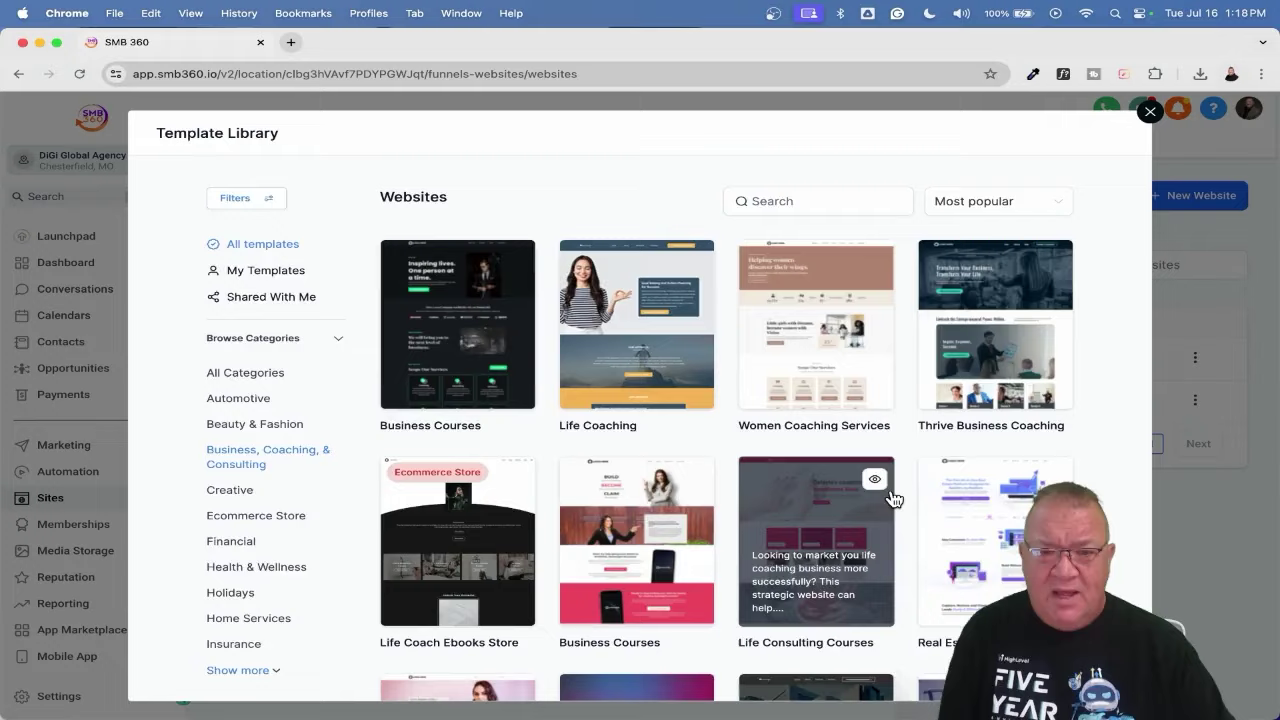
scroll(894, 500, "down", 5)
scroll(894, 500, "up", 2)
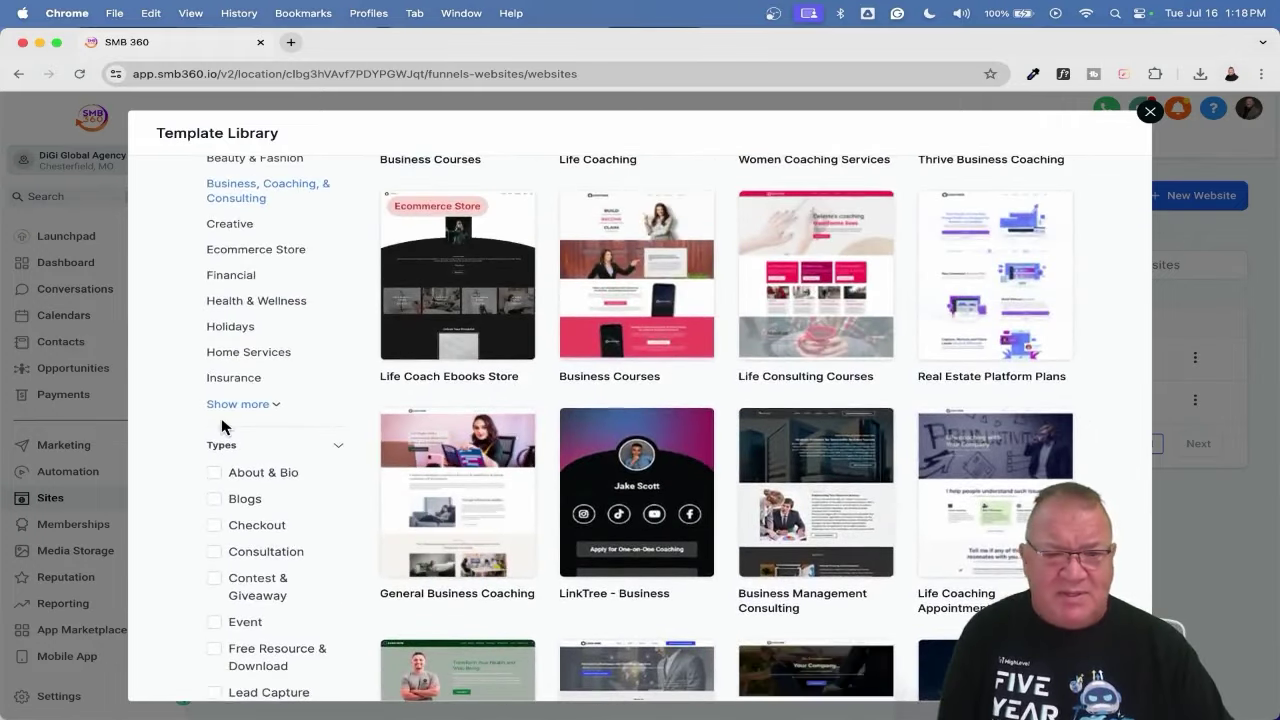
scroll(214, 423, "up", 3)
scroll(930, 312, "up", 3)
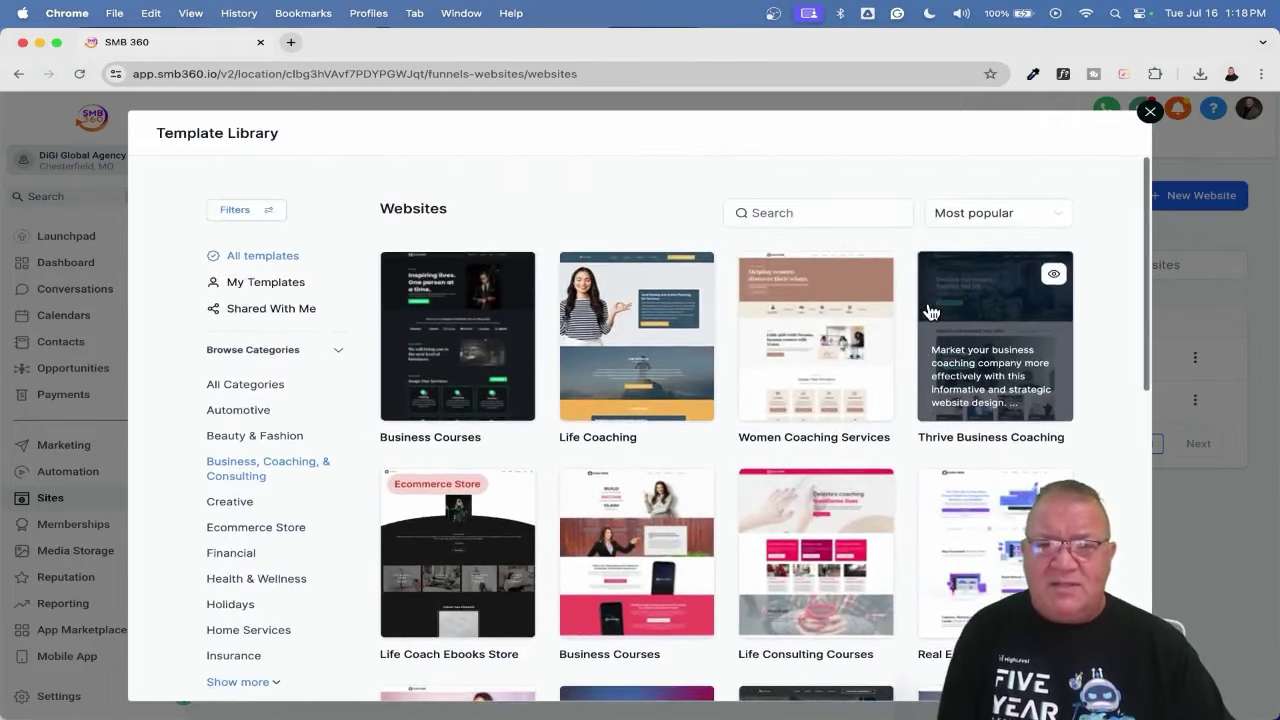
Search the template library for "heating" and clear the search
left_click(817, 214)
type("heating")
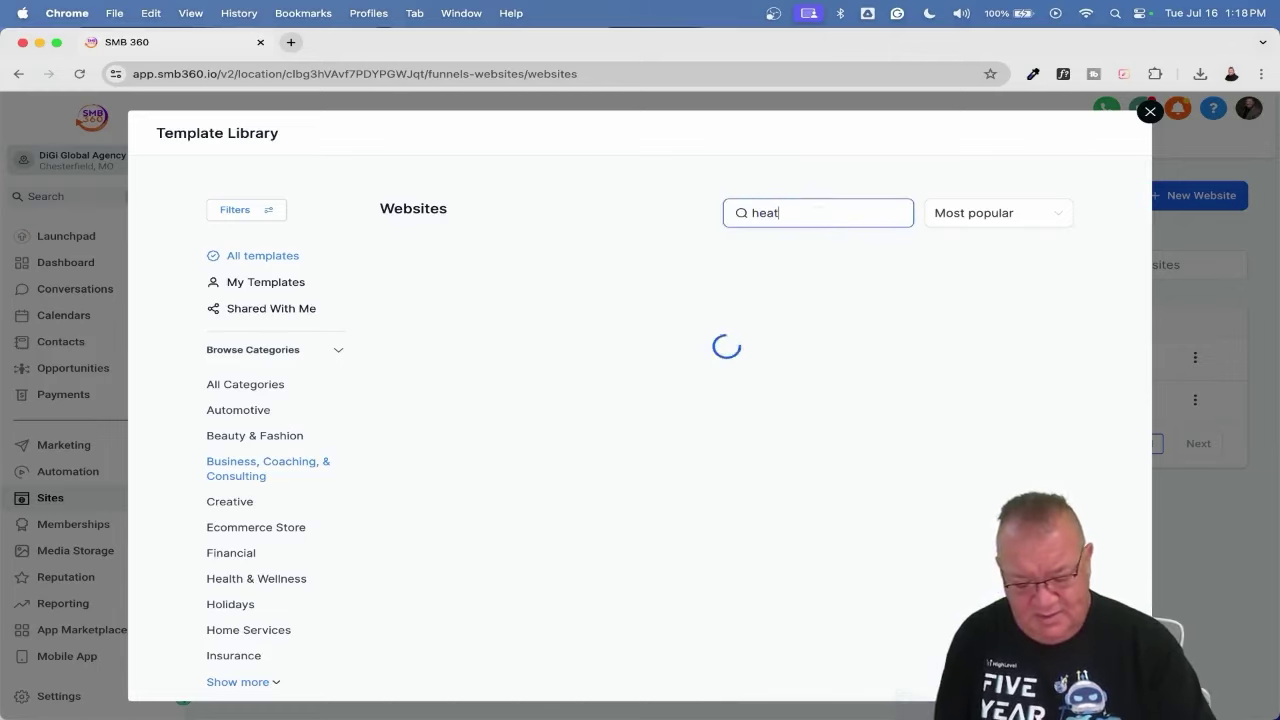
key("BackSpace")
key("BackSpace")
key("BackSpace")
key("BackSpace")
key("BackSpace")
key("BackSpace")
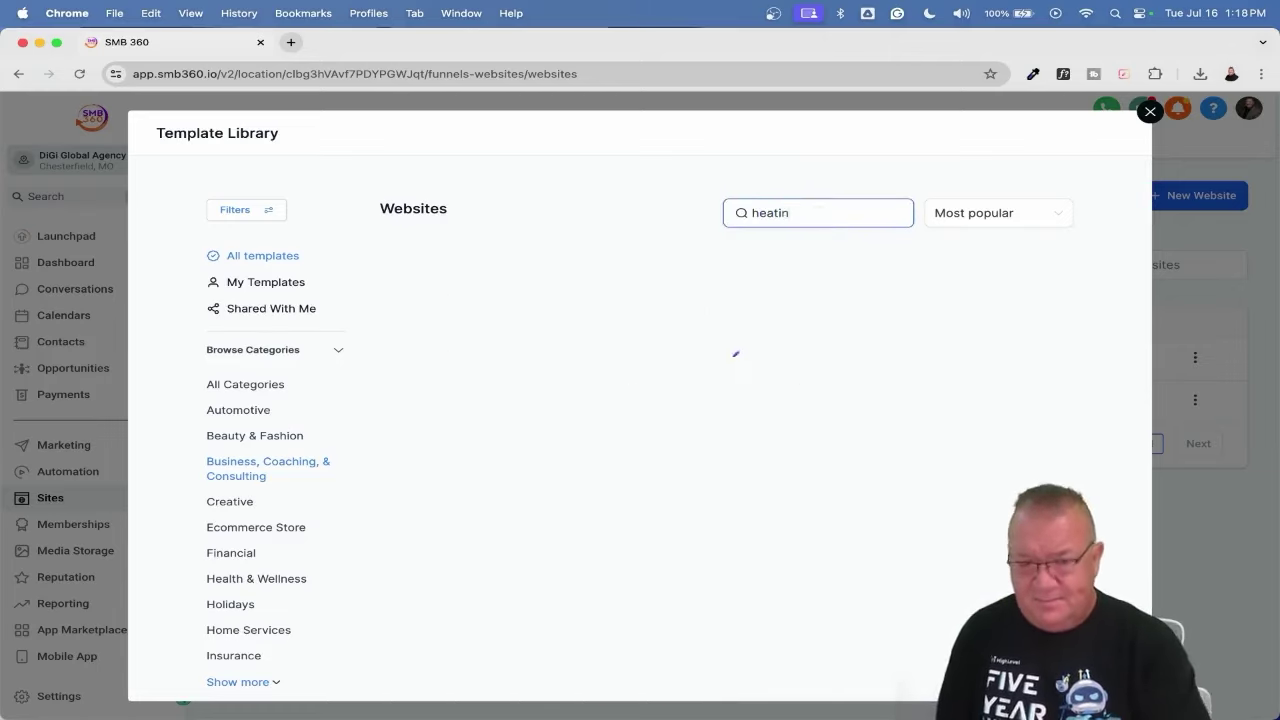
type("v")
key("BackSpace")
key("BackSpace")
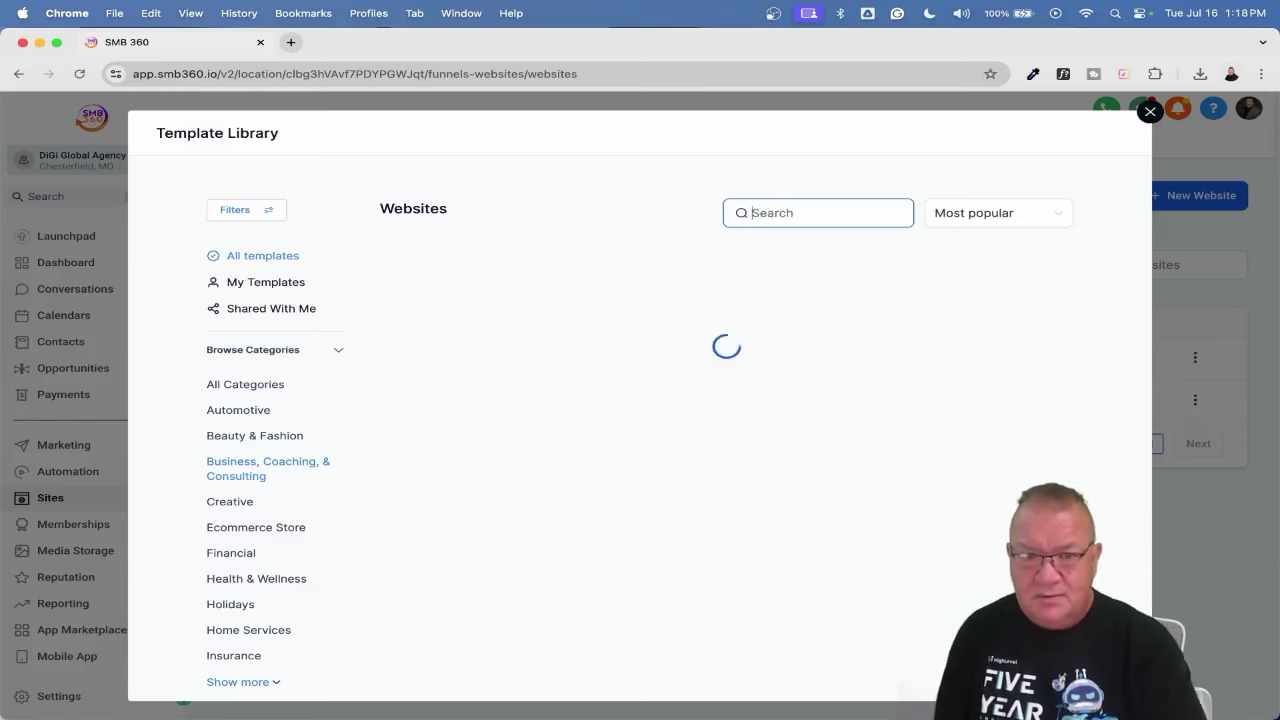
Switch the template category to Home Services and browse its website designs
scroll(303, 408, "down", 2)
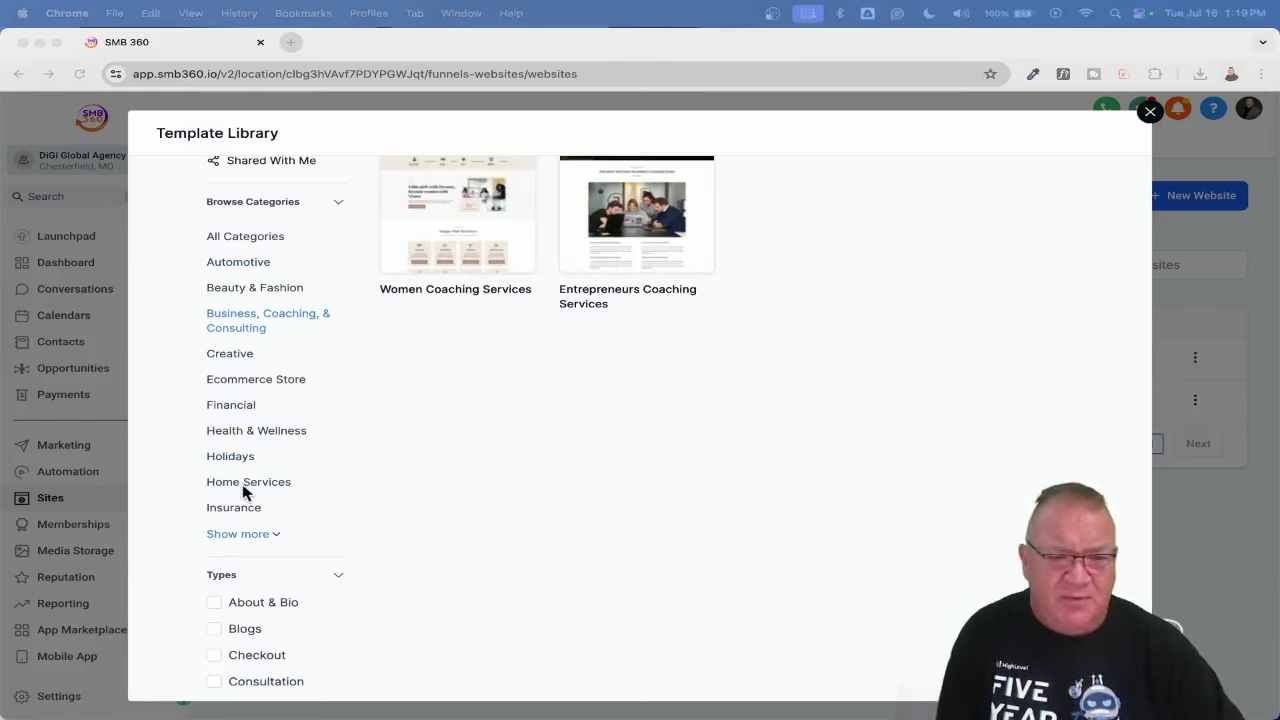
scroll(245, 494, "up", 5)
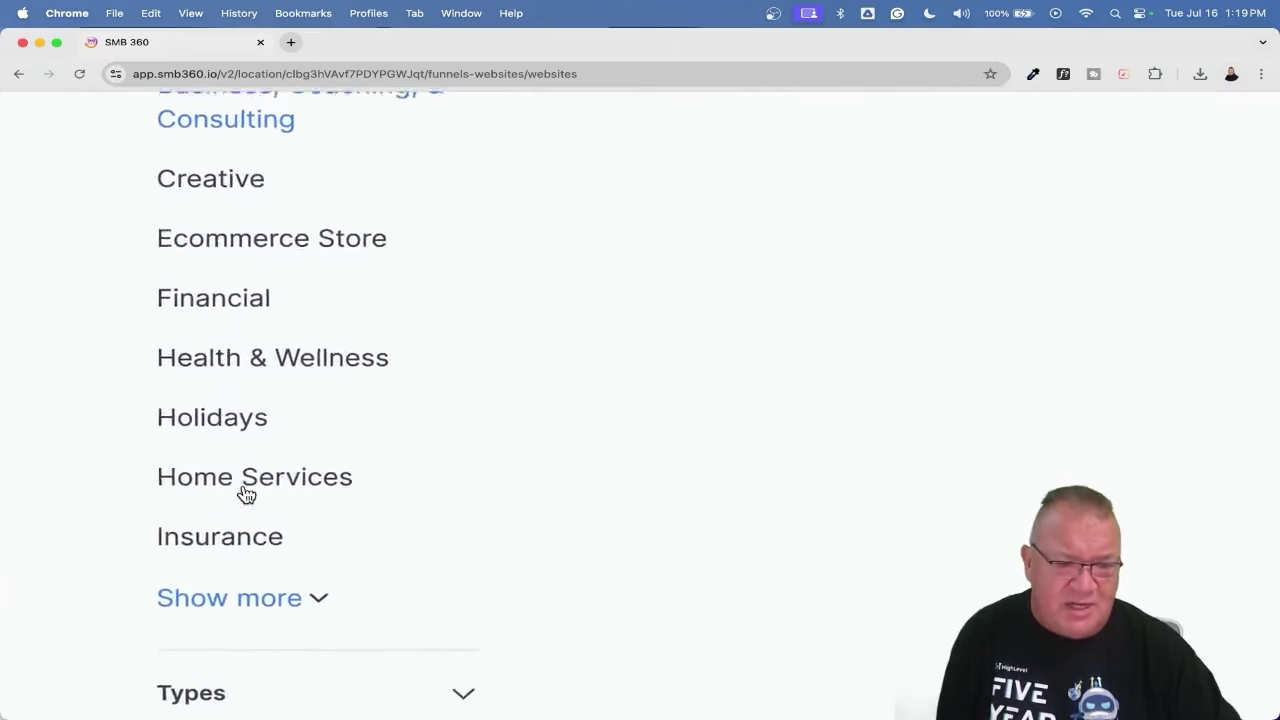
scroll(245, 494, "down", 5)
left_click(245, 484)
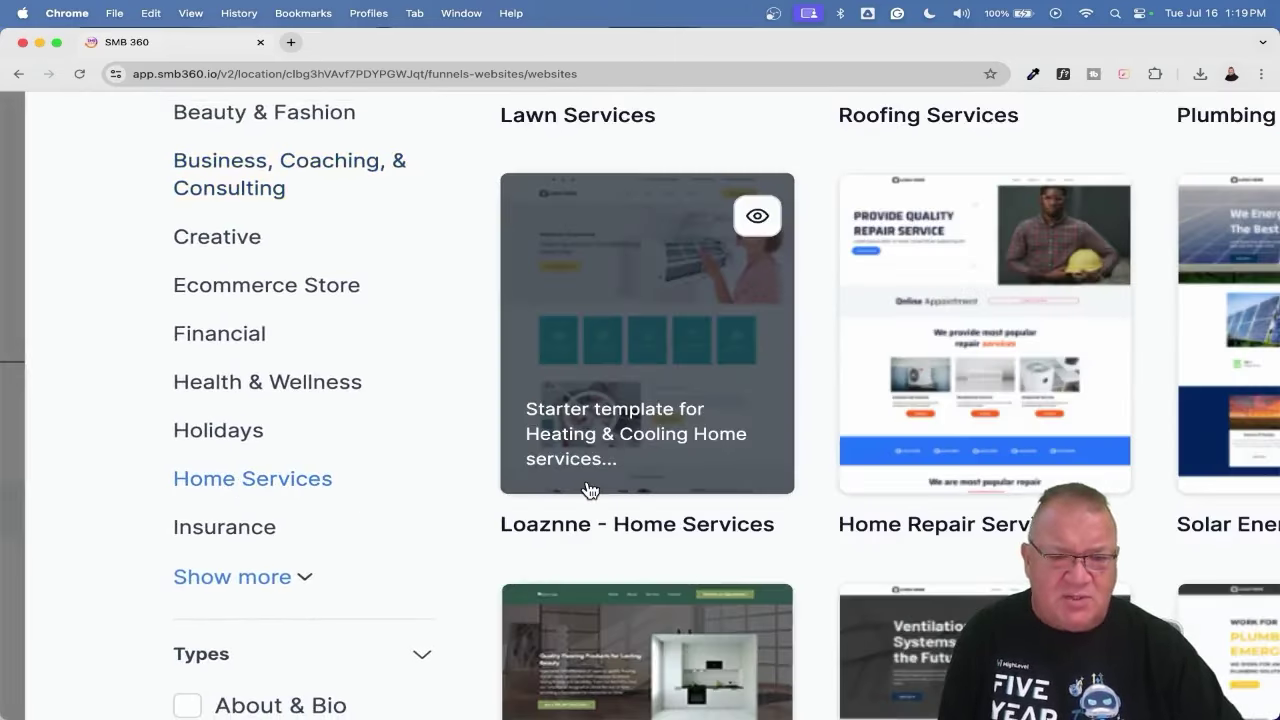
scroll(590, 490, "down", 5)
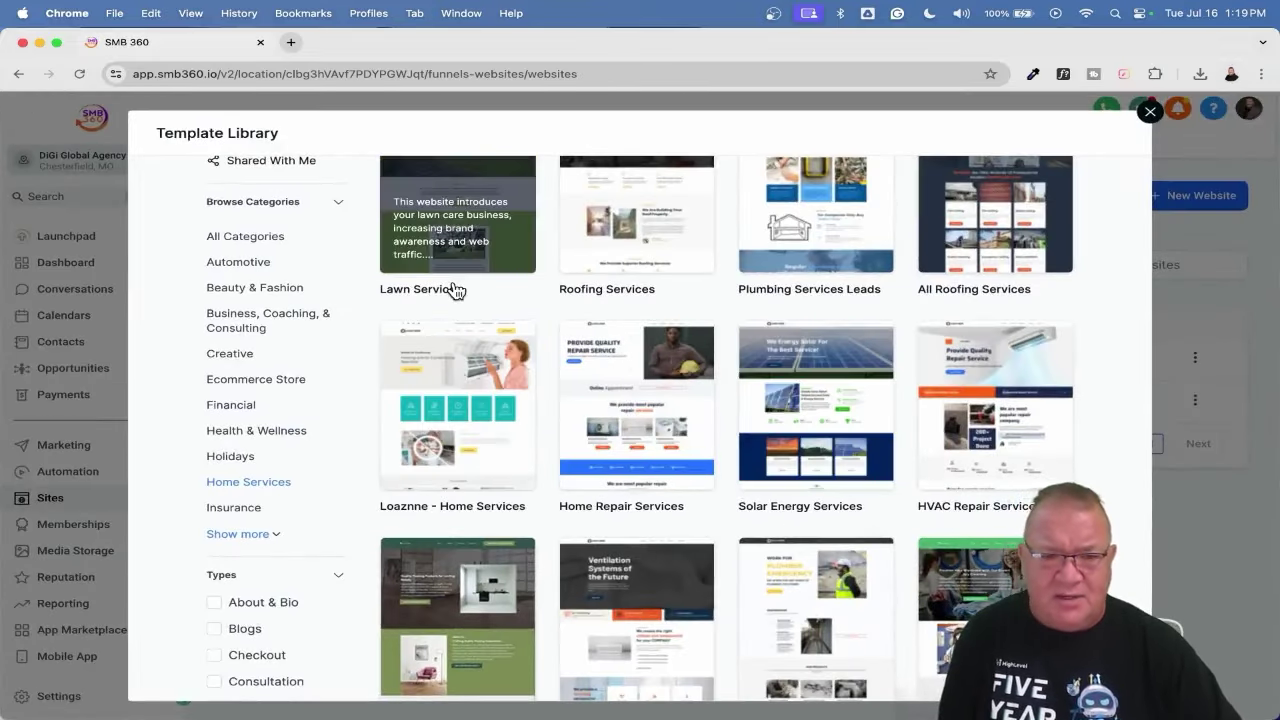
scroll(971, 400, "down", 2)
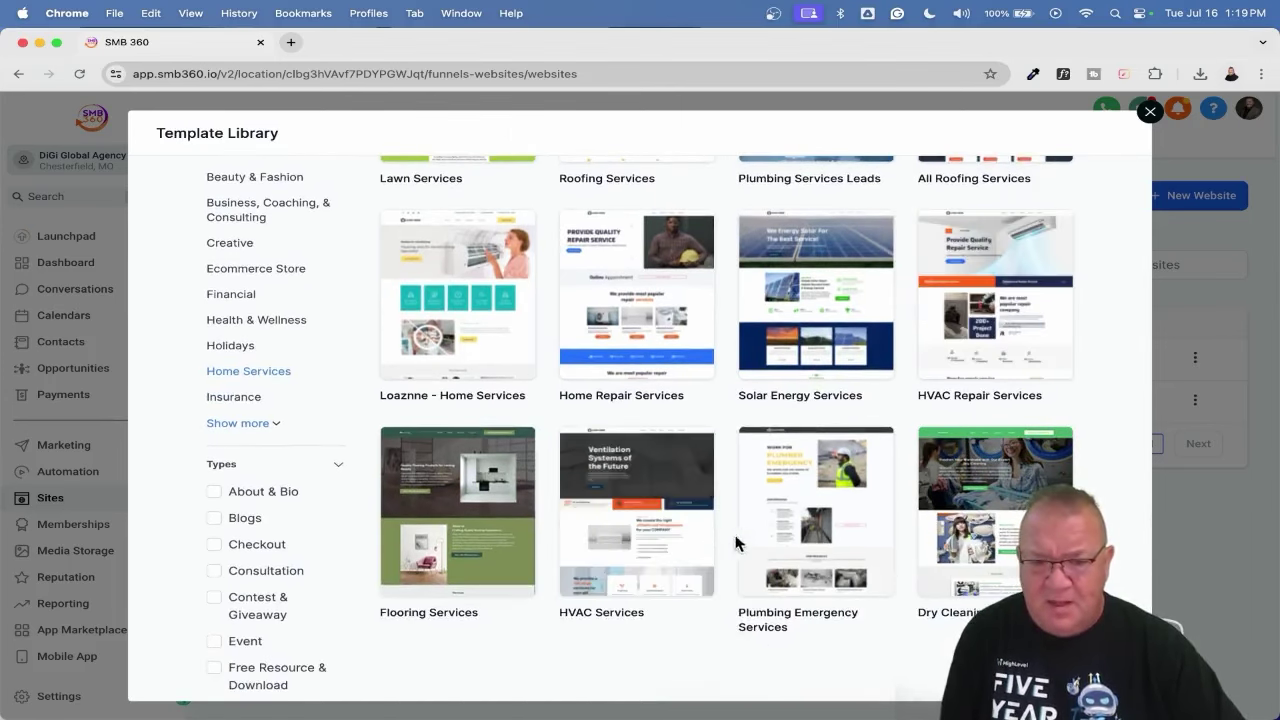
Open the HVAC Services template, look through its preview and continue with it as the new website
left_click(618, 495)
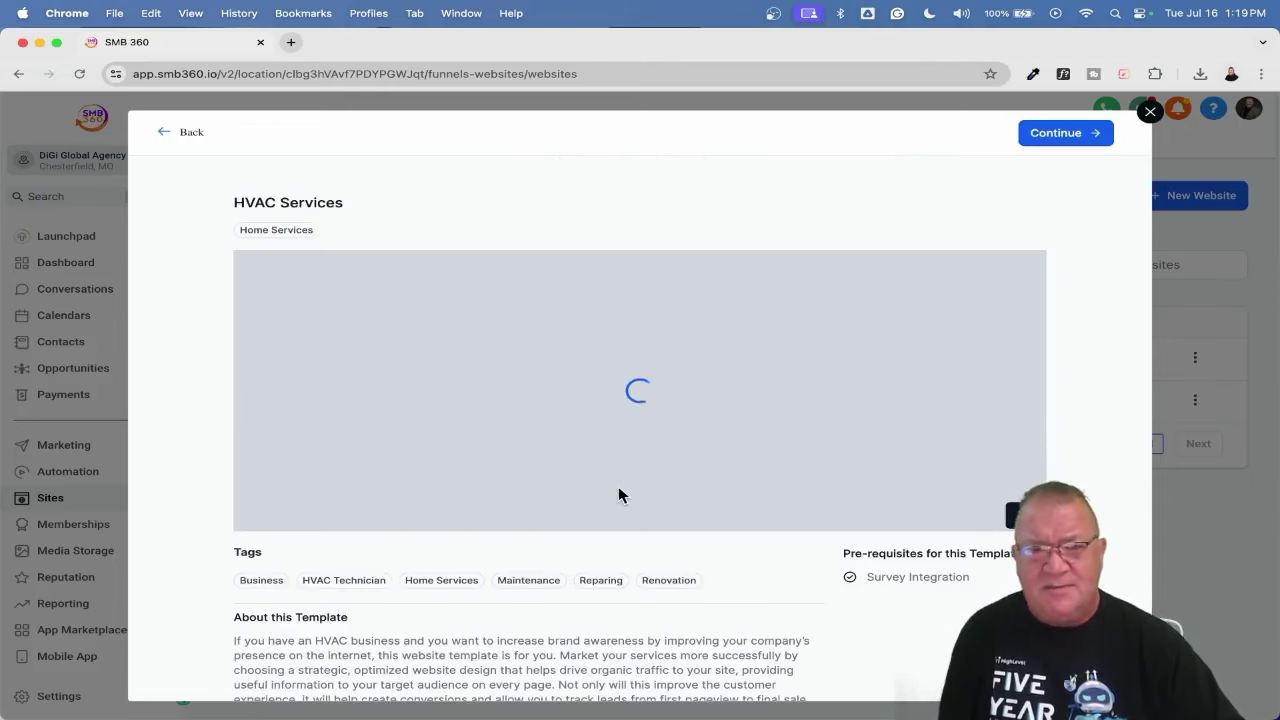
scroll(843, 429, "down", 3)
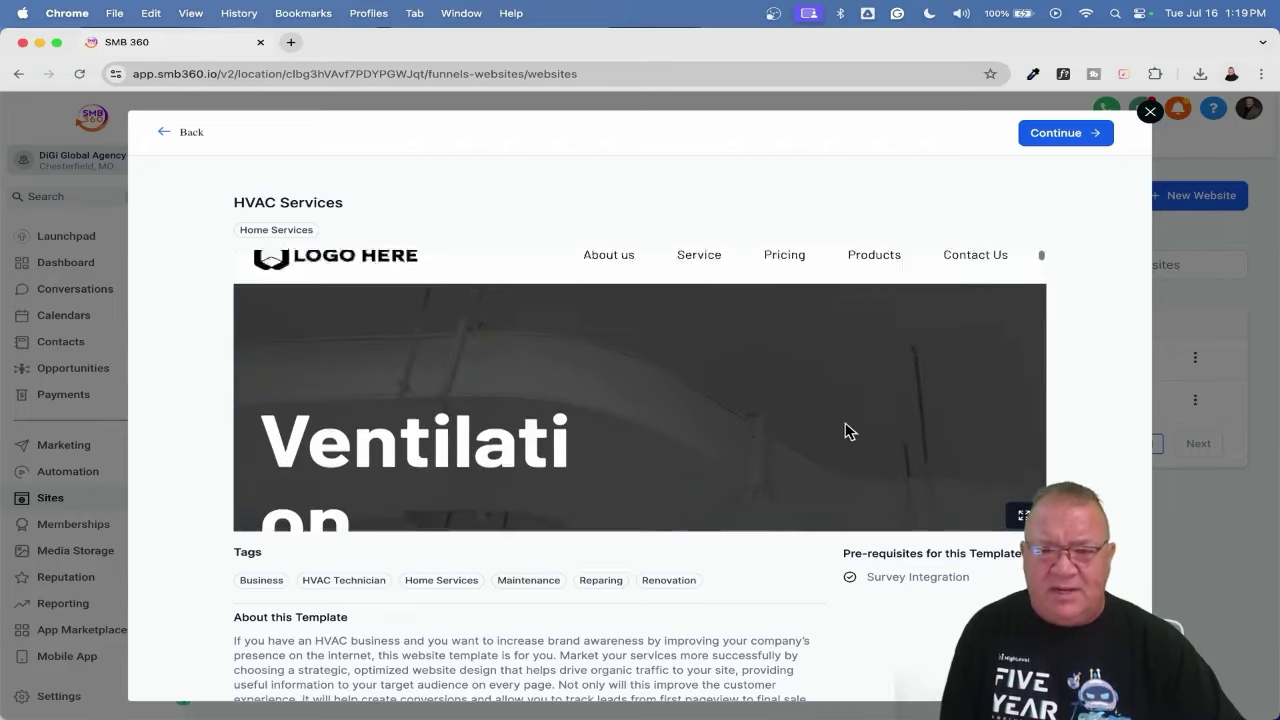
scroll(794, 480, "down", 6)
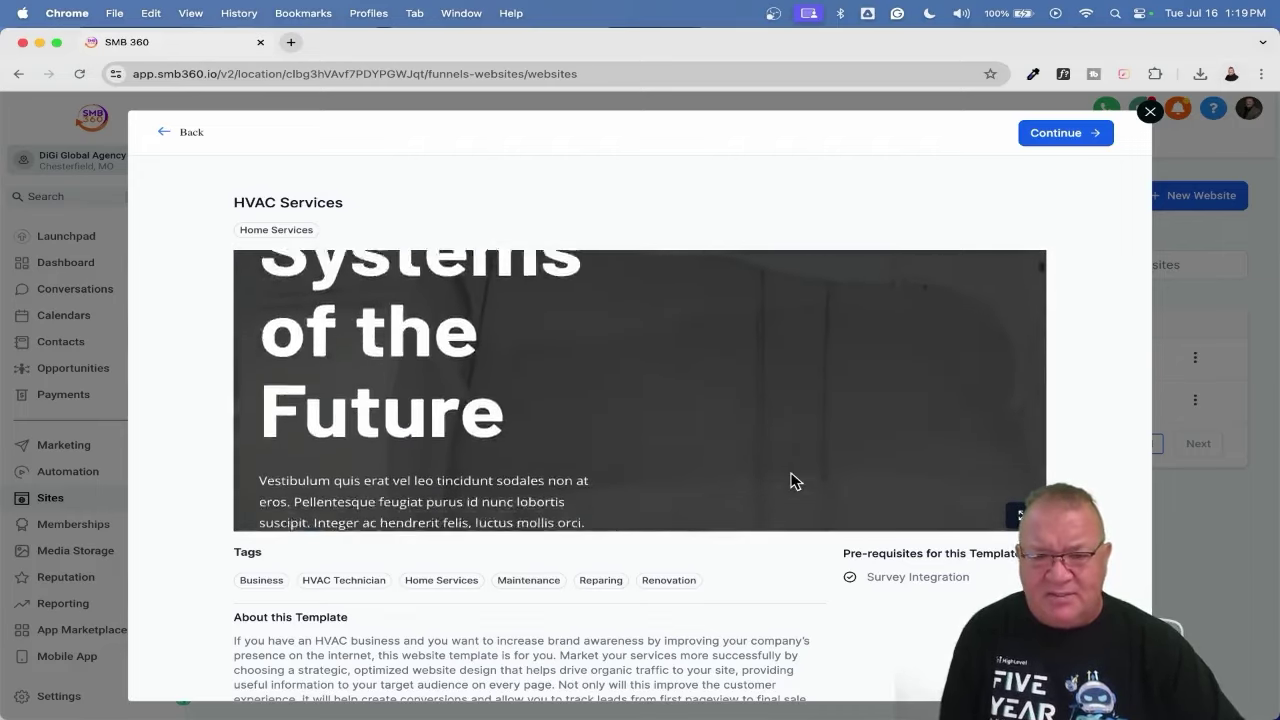
scroll(791, 478, "down", 8)
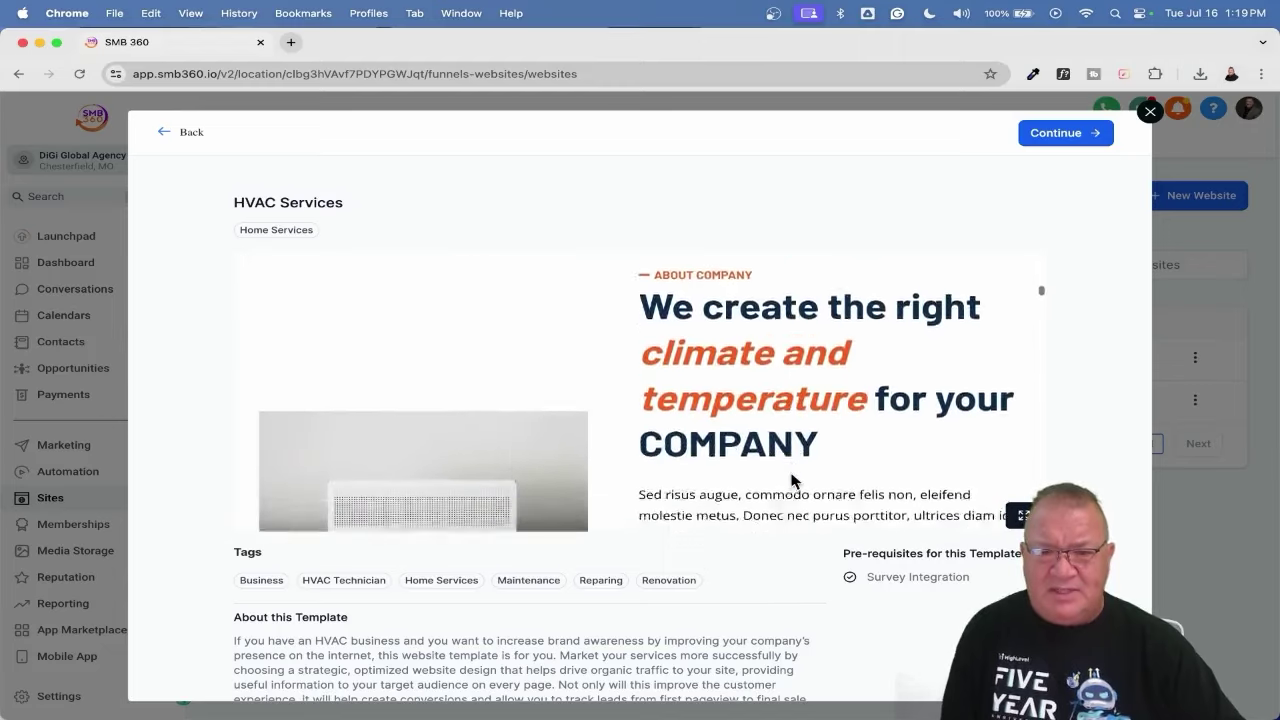
scroll(791, 476, "down", 8)
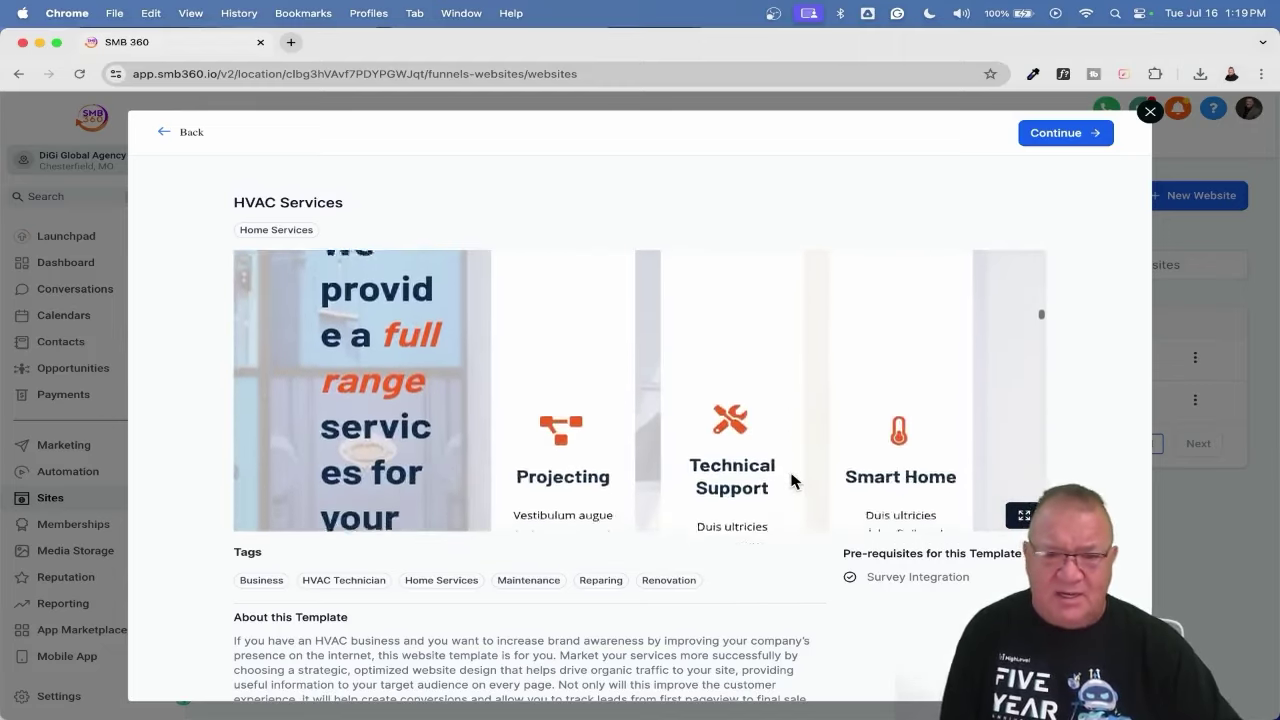
scroll(789, 468, "down", 3)
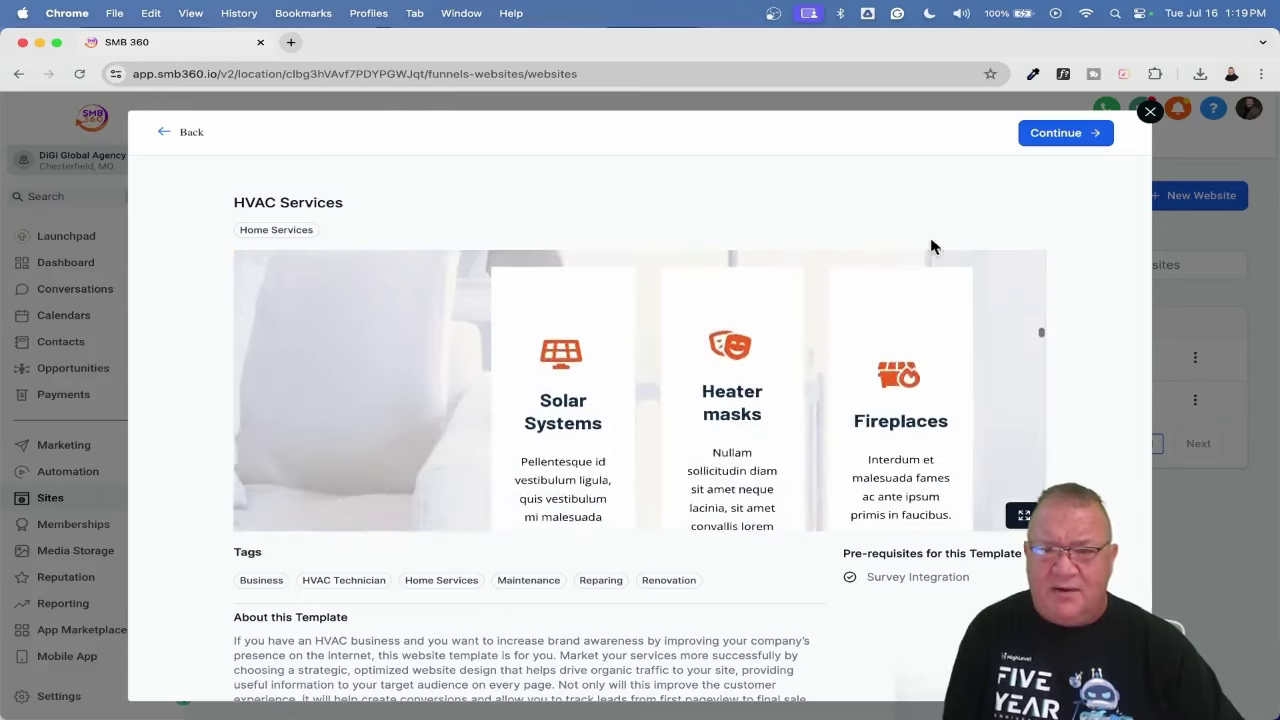
left_click(1062, 132)
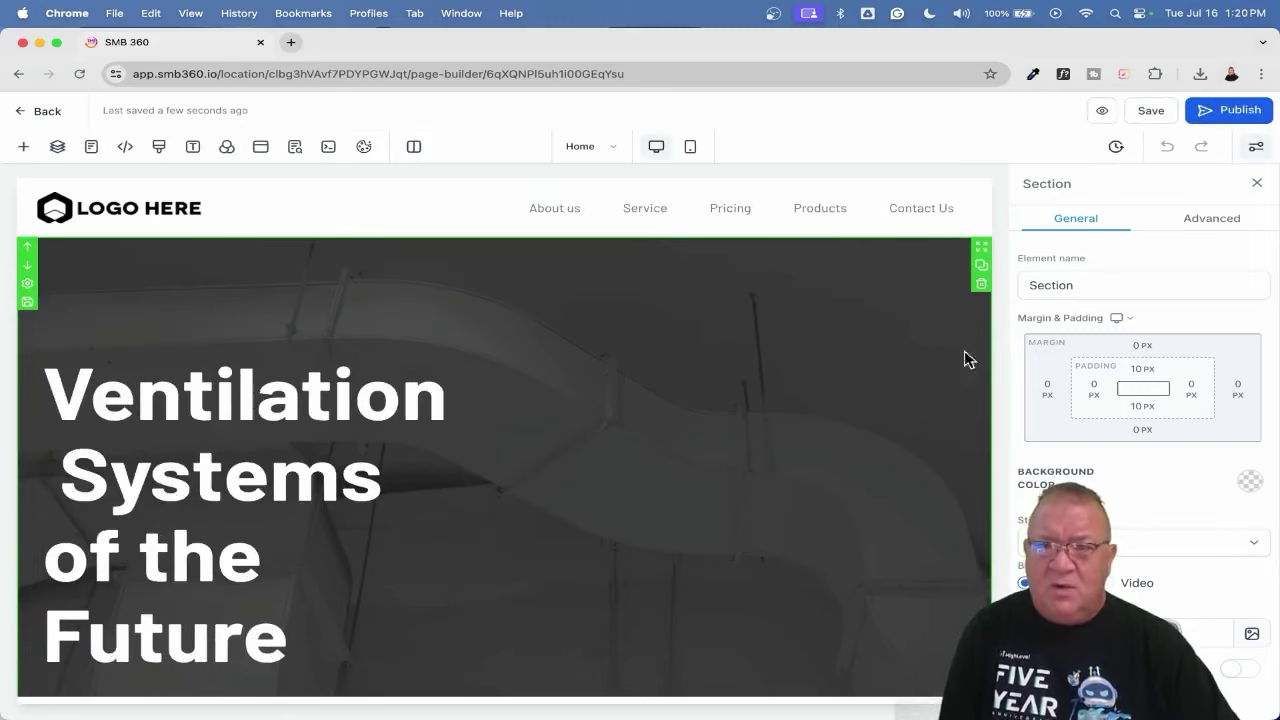
Check the new website's page list and reopen its Home page in the page editor
scroll(823, 436, "down", 8)
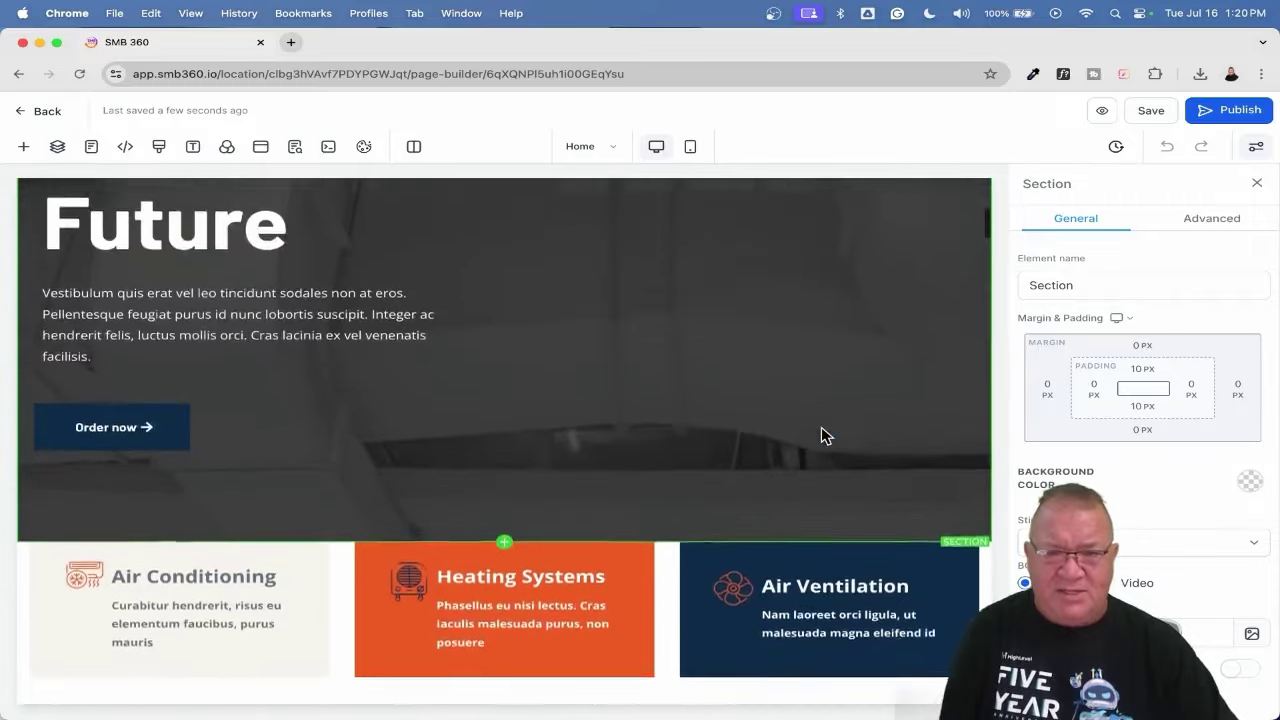
scroll(823, 436, "up", 5)
left_click(41, 109)
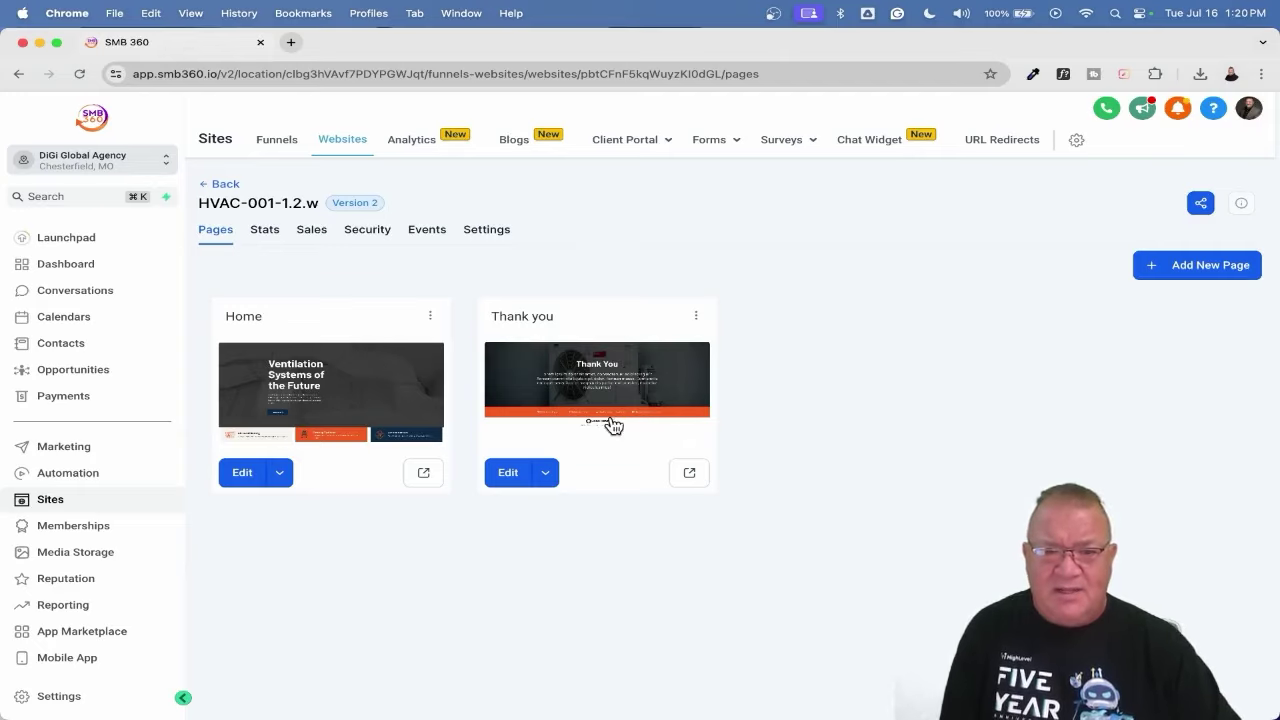
left_click(236, 472)
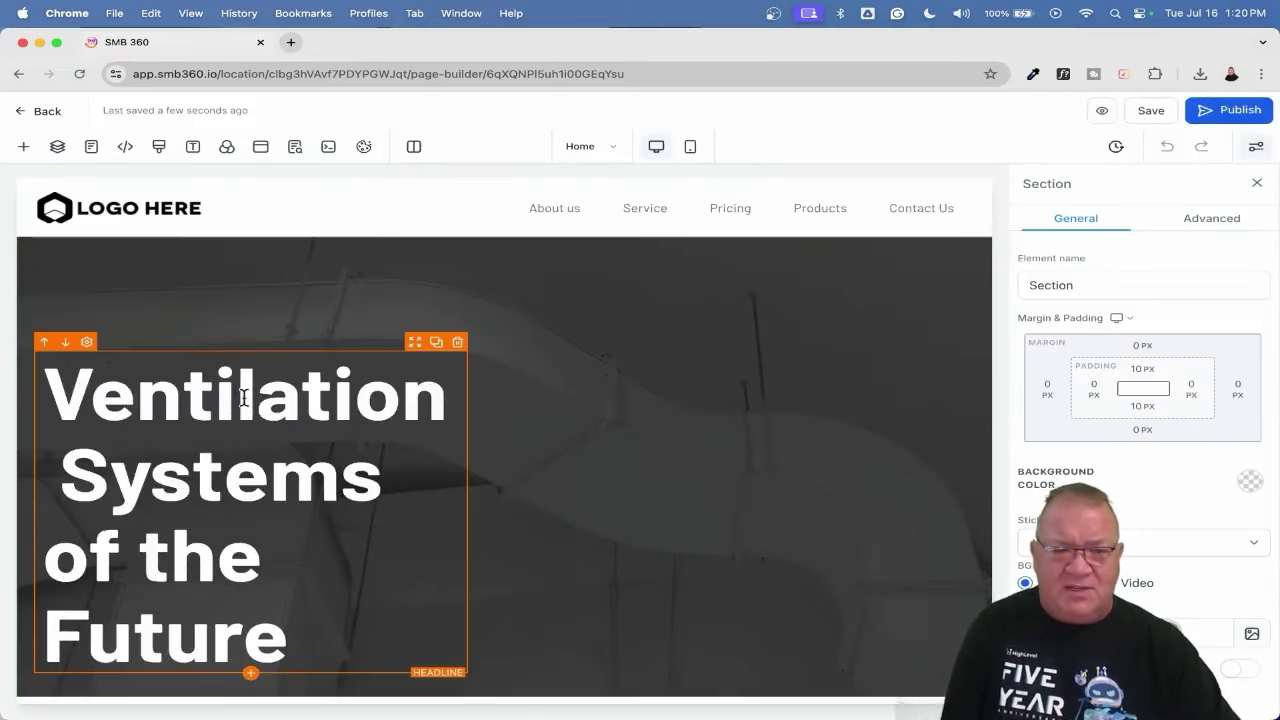
Replace the hero headline on the Home page with "ABC Heating and Cooling"
left_click(243, 397)
scroll(243, 397, "down", 3)
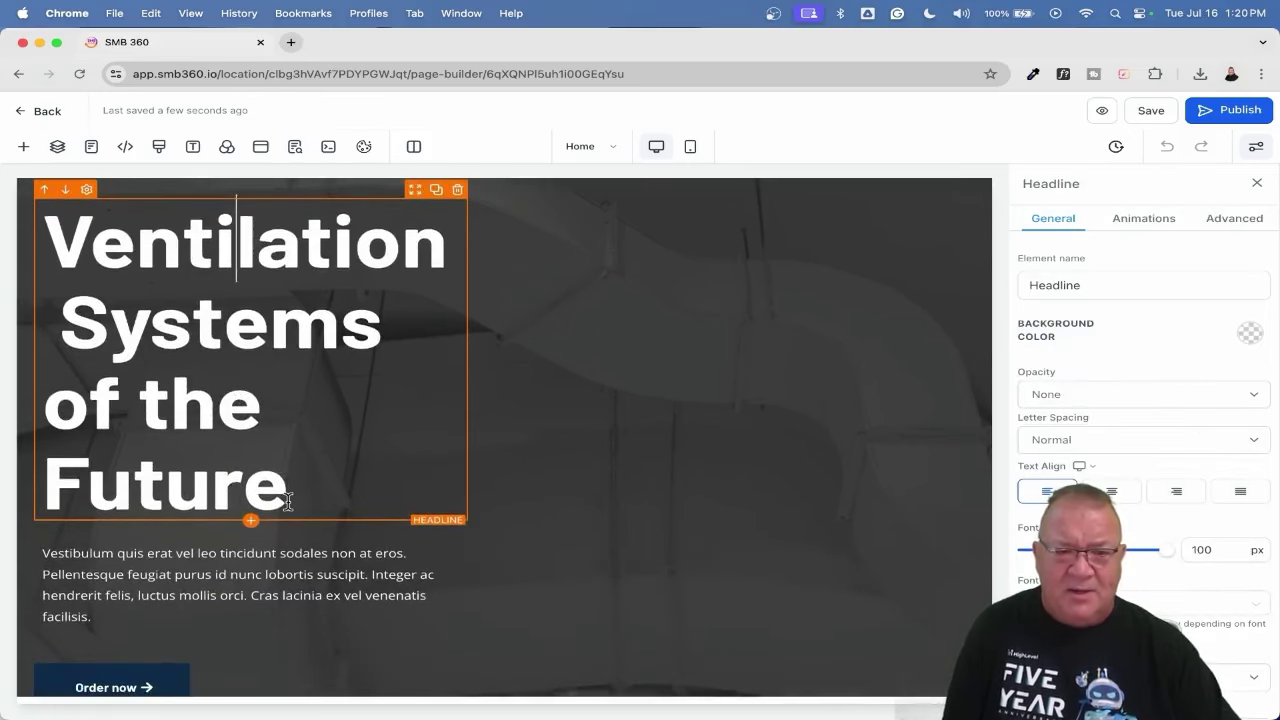
left_click_drag(288, 500, 2, 231)
type("AM")
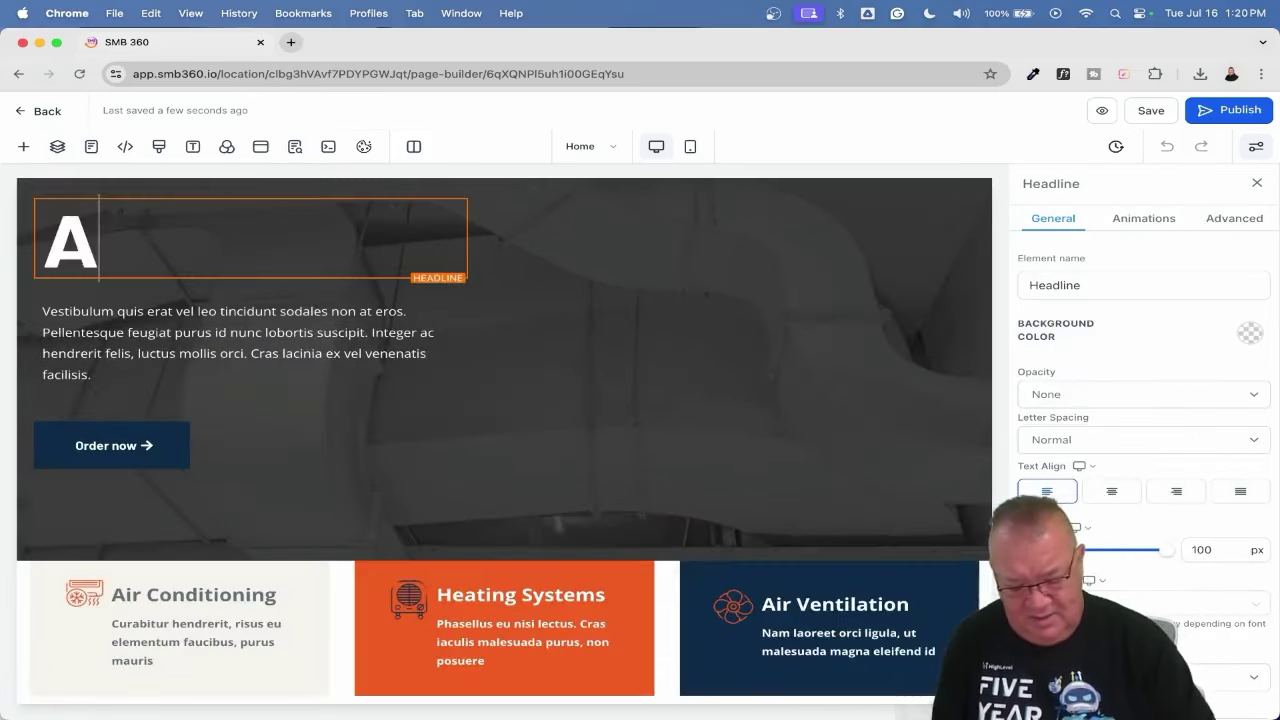
key("BackSpace")
type("BS")
key("BackSpace")
key("BackSpace")
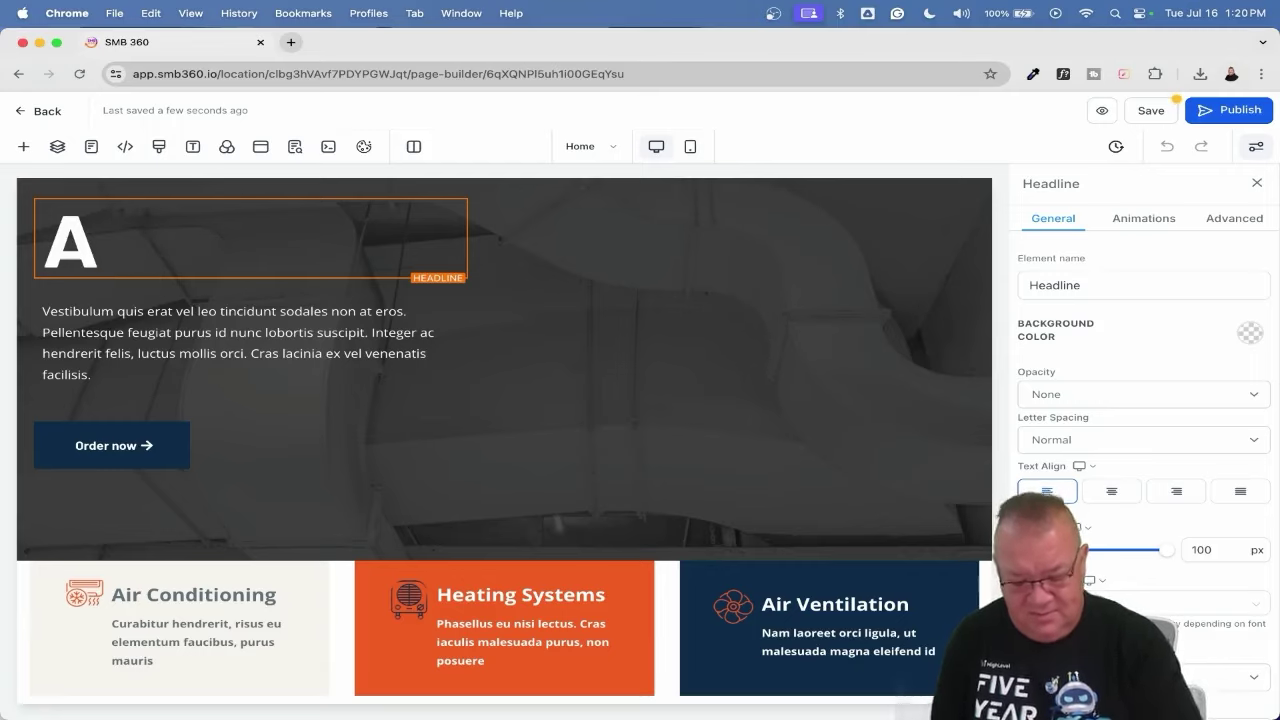
type("BC Hea")
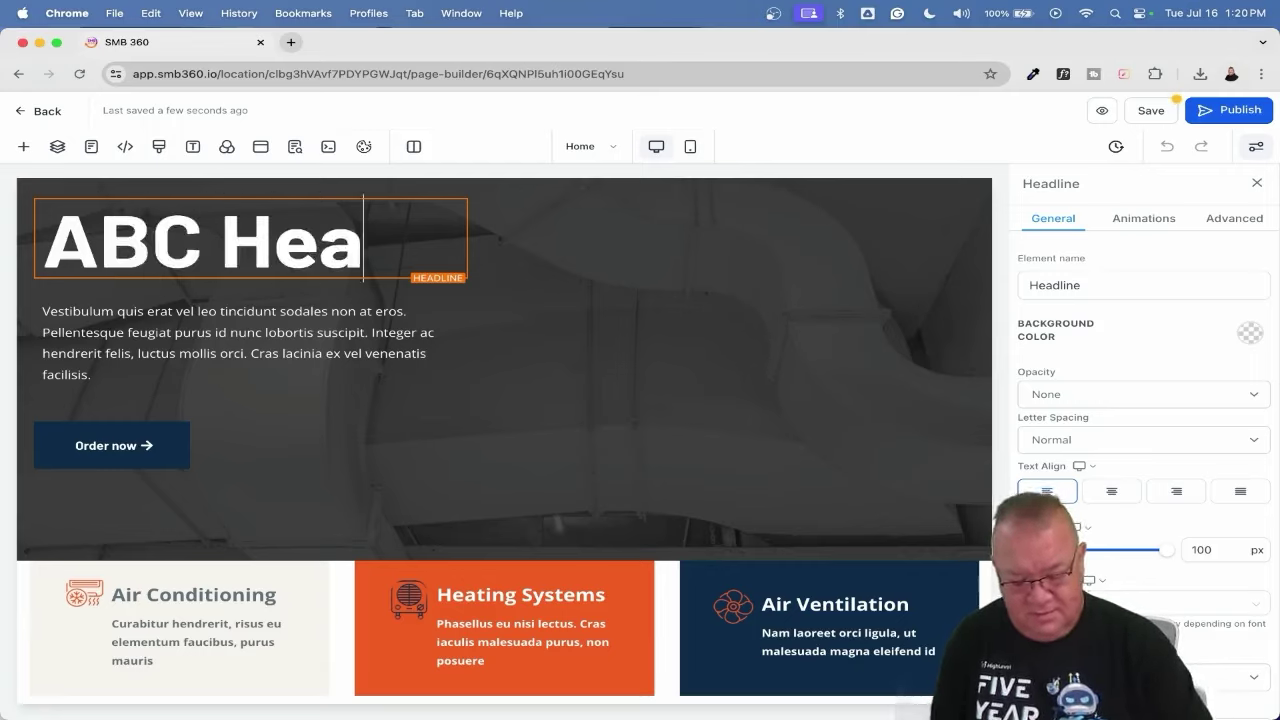
type("ting and Cooling")
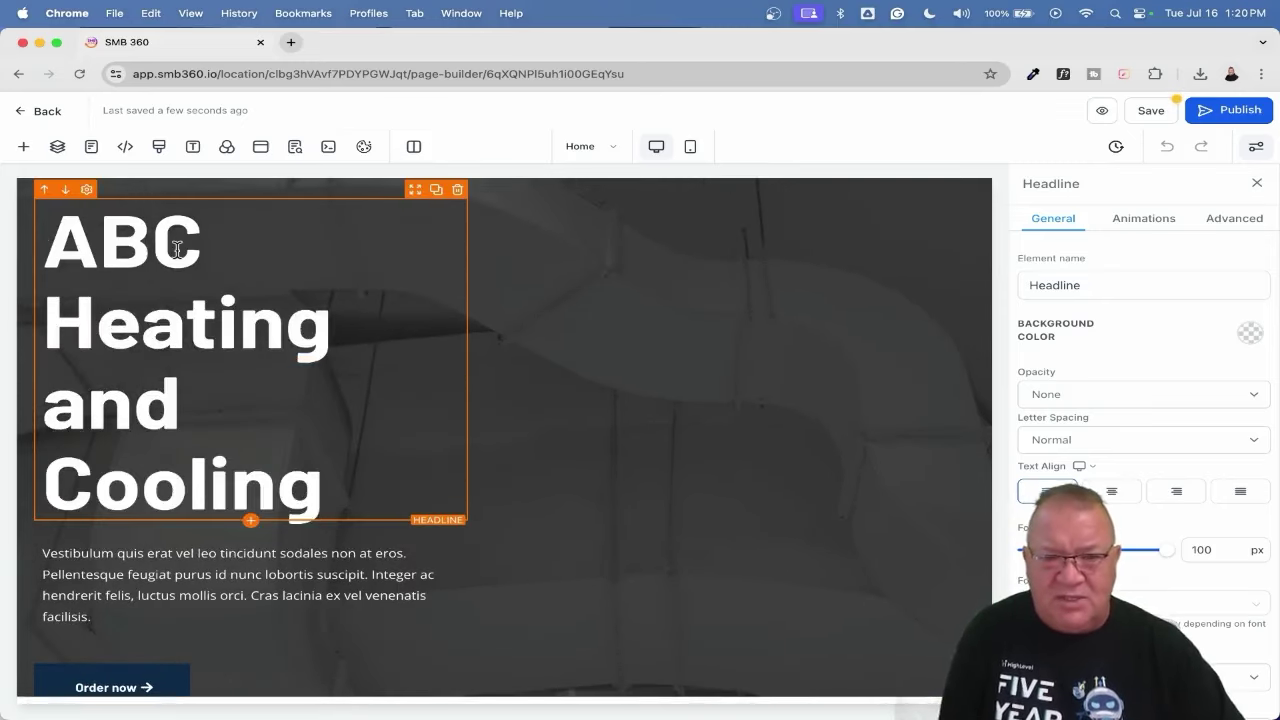
Look over the sections below the hero and select the placeholder phone number headline in the About Company section
scroll(723, 563, "down", 6)
scroll(723, 563, "down", 15)
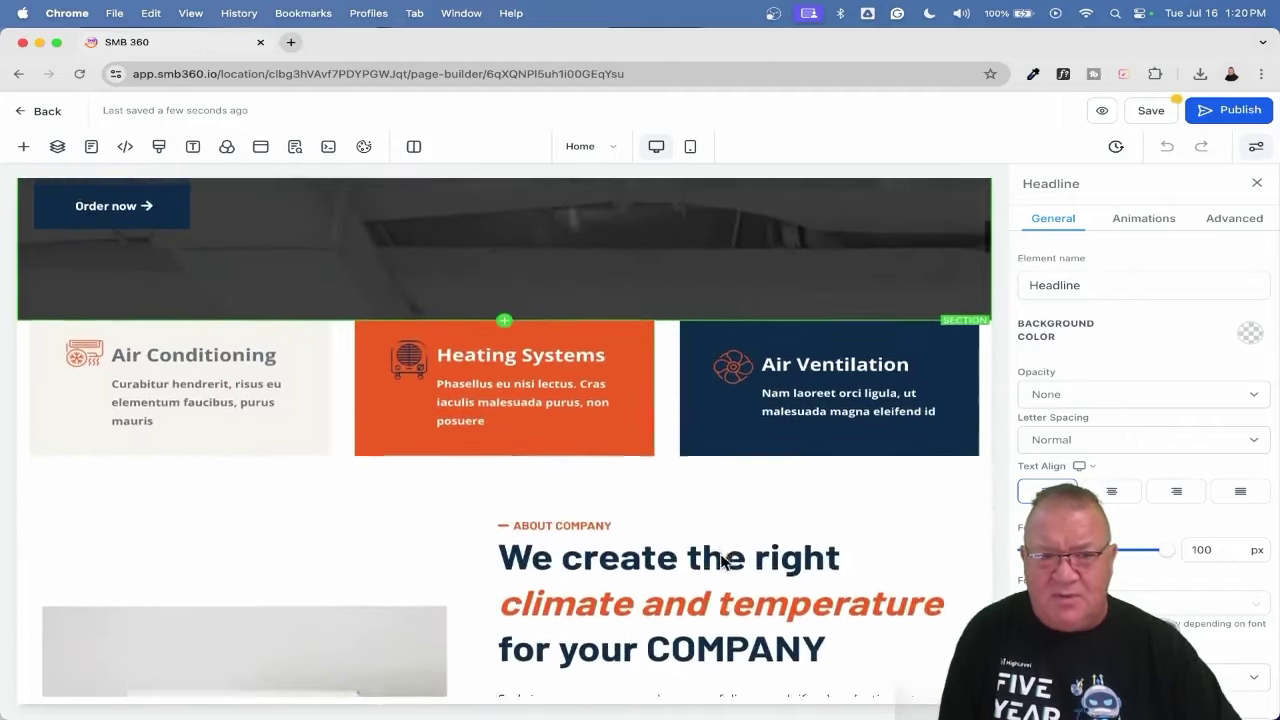
scroll(797, 560, "up", 4)
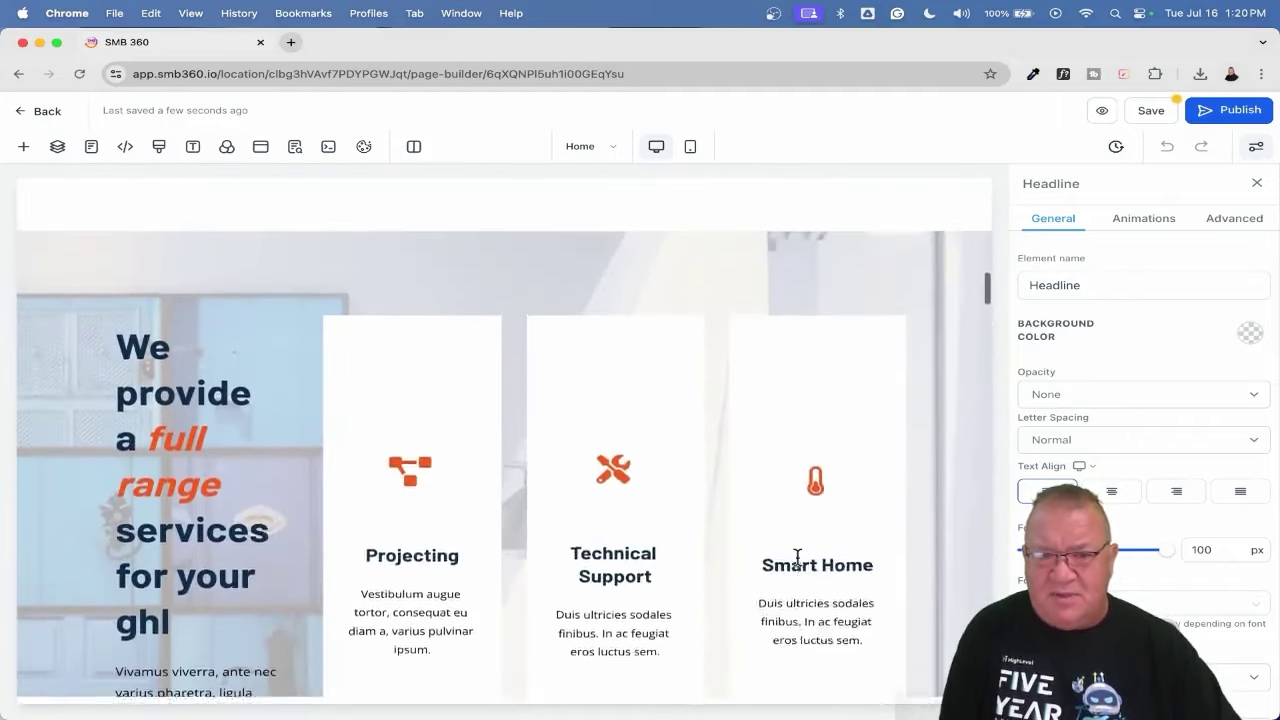
left_click(565, 292)
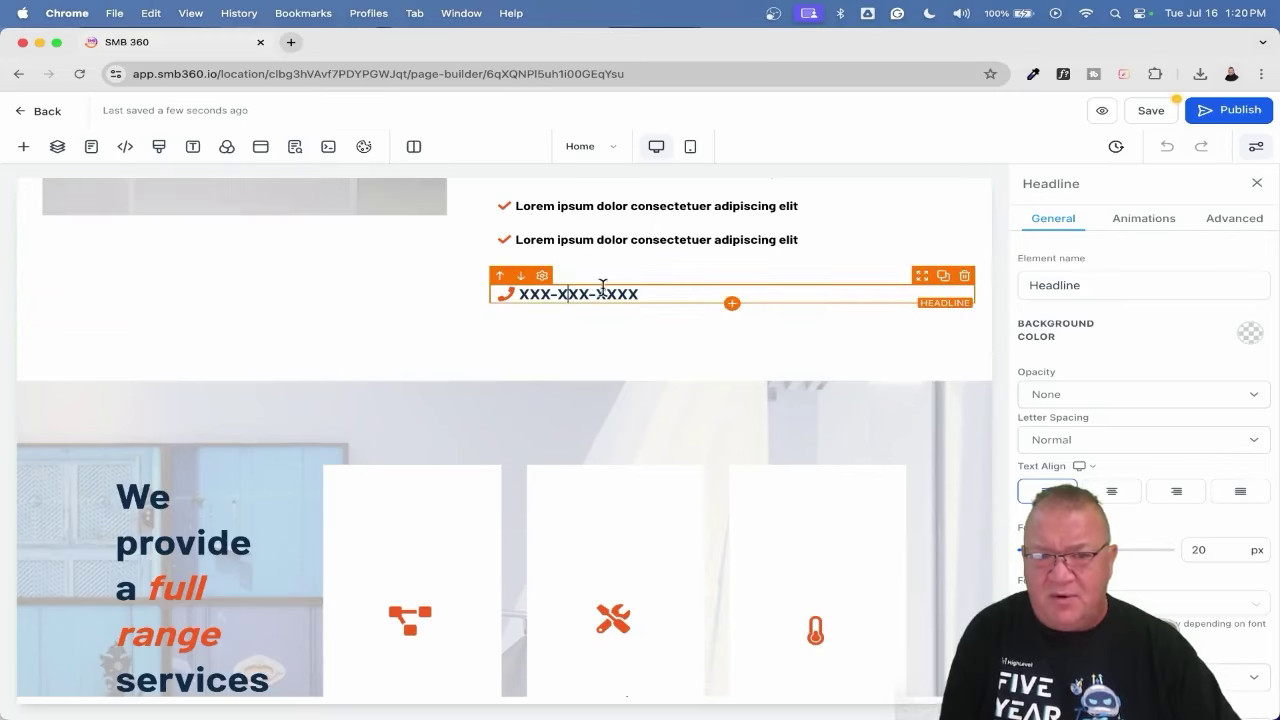
Delete the last check-marked sub headline above the phone number in the About Company section
scroll(590, 290, "up", 3)
left_click(575, 300)
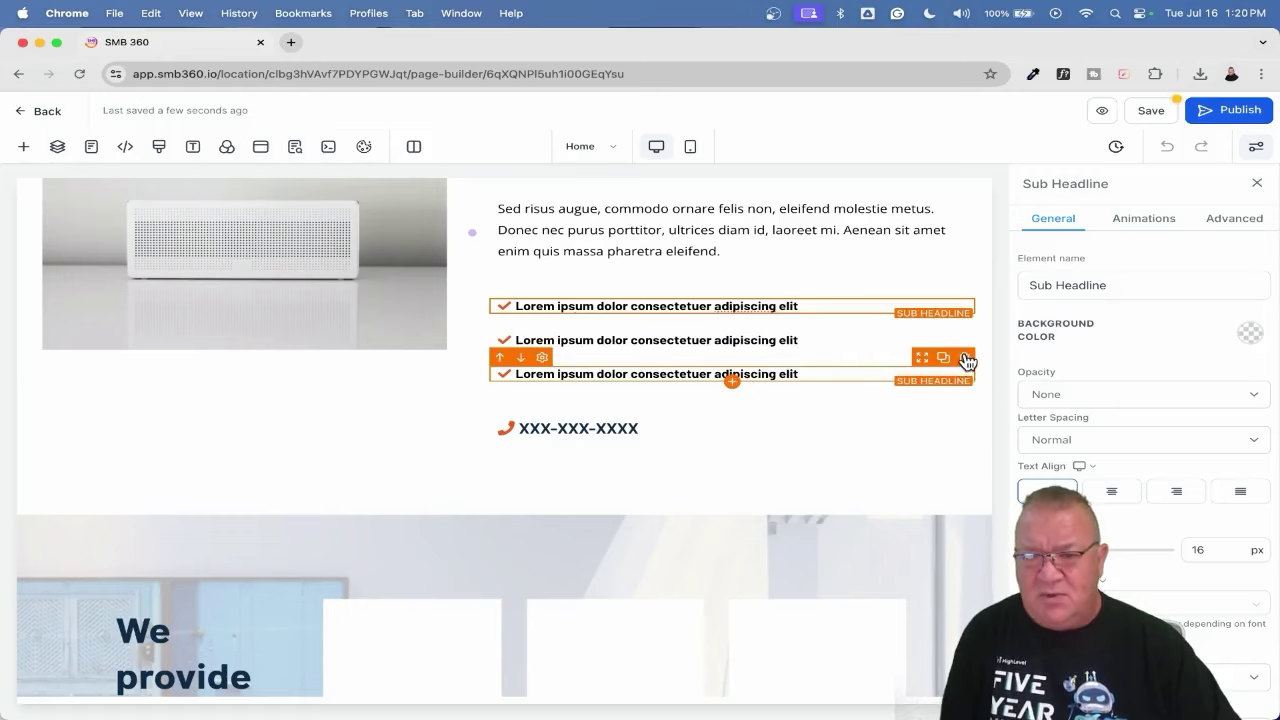
left_click(964, 357)
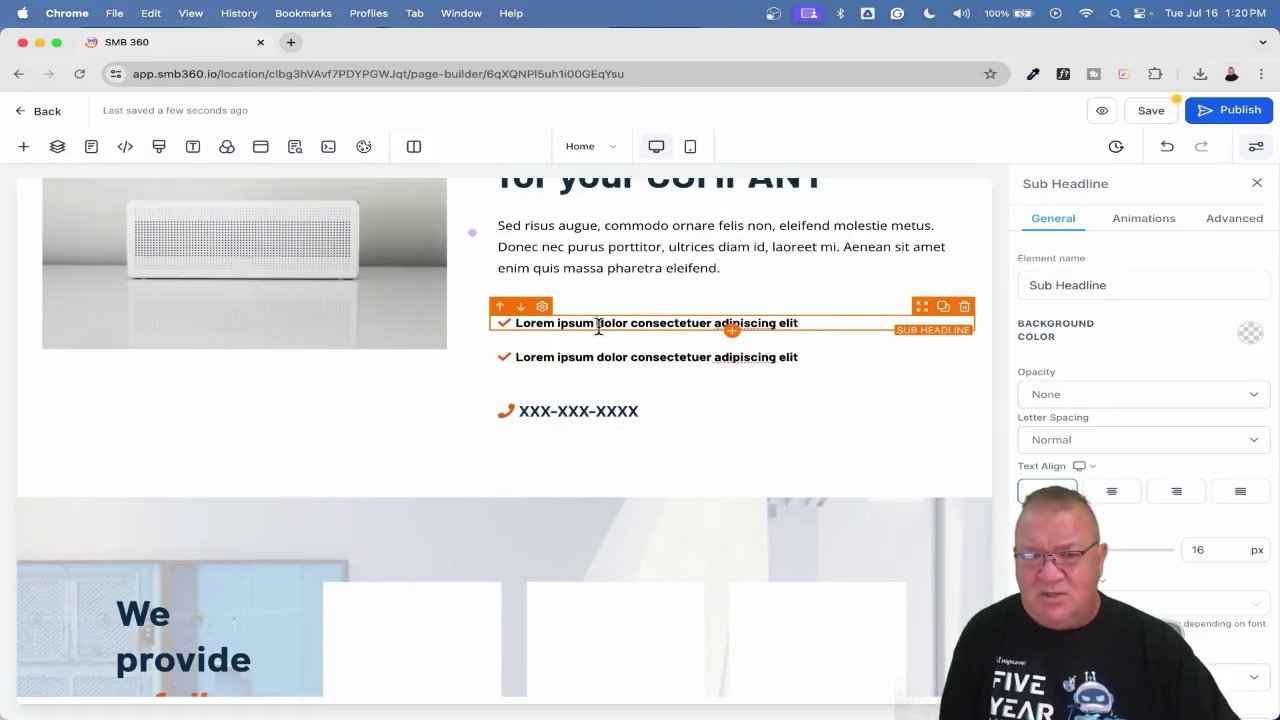
scroll(598, 325, "down", 1)
scroll(598, 325, "down", 5)
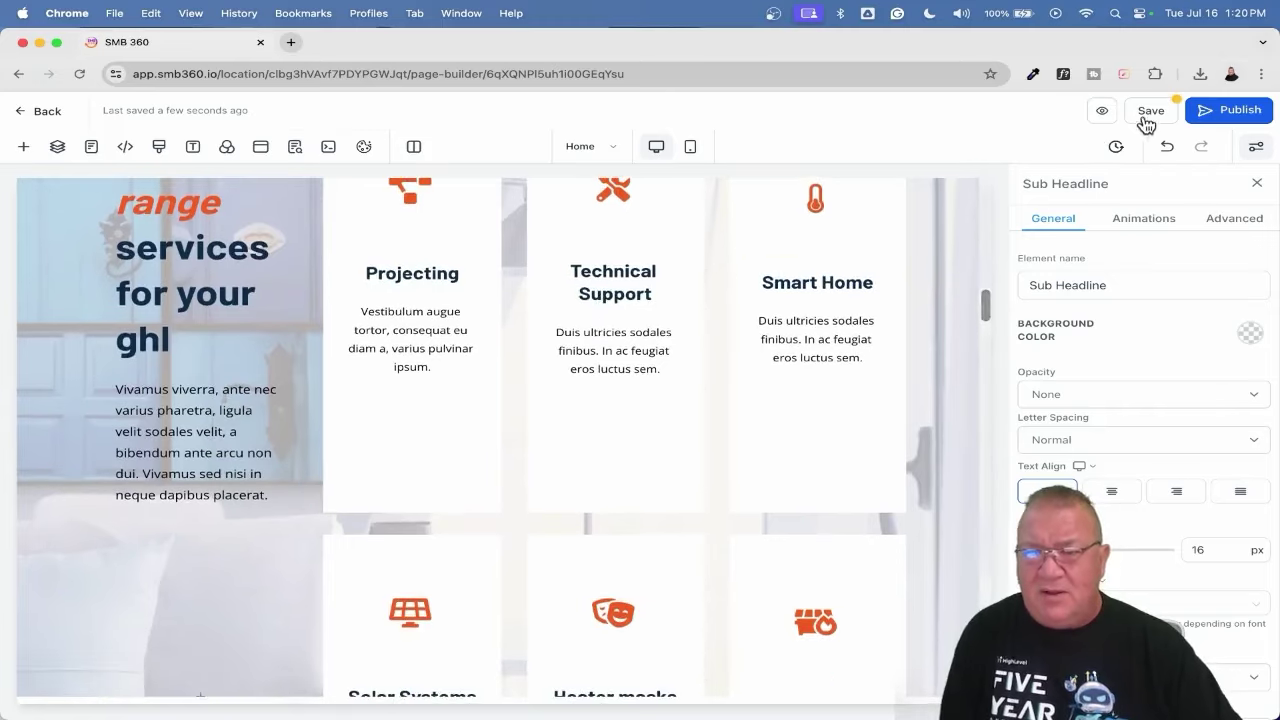
Save the edited Home page and open its preview
left_click(1148, 110)
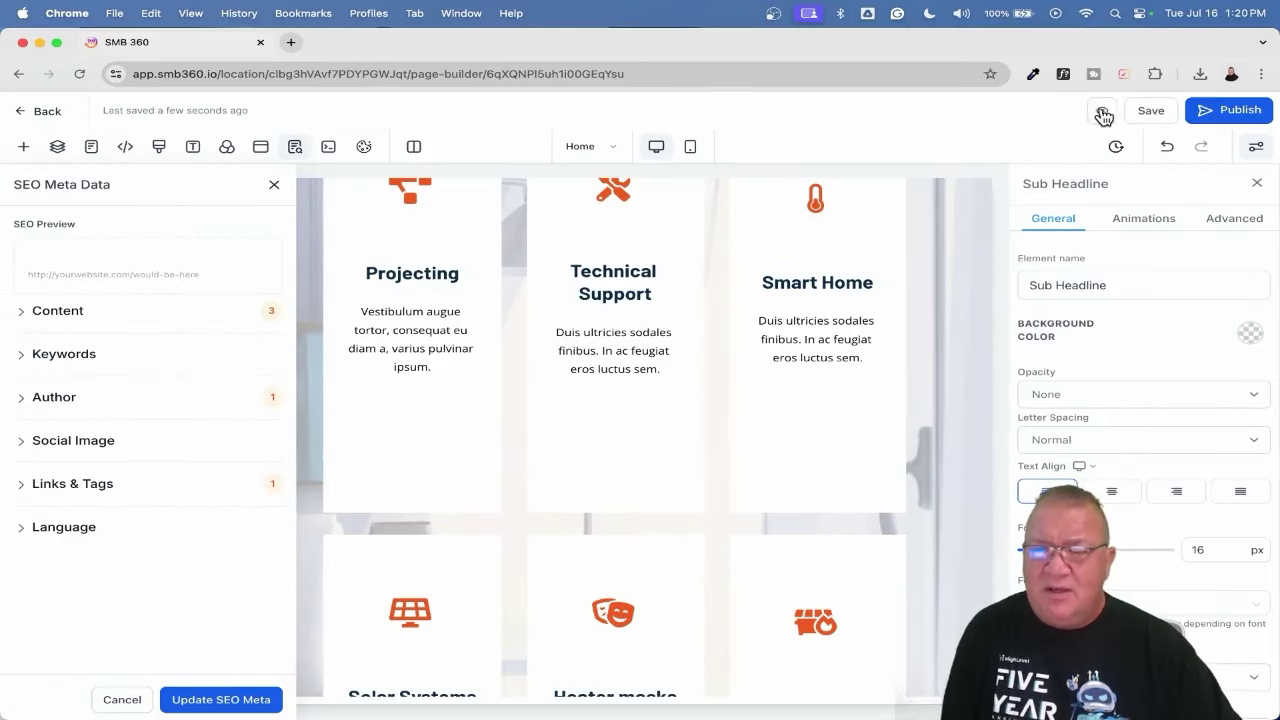
left_click(1102, 113)
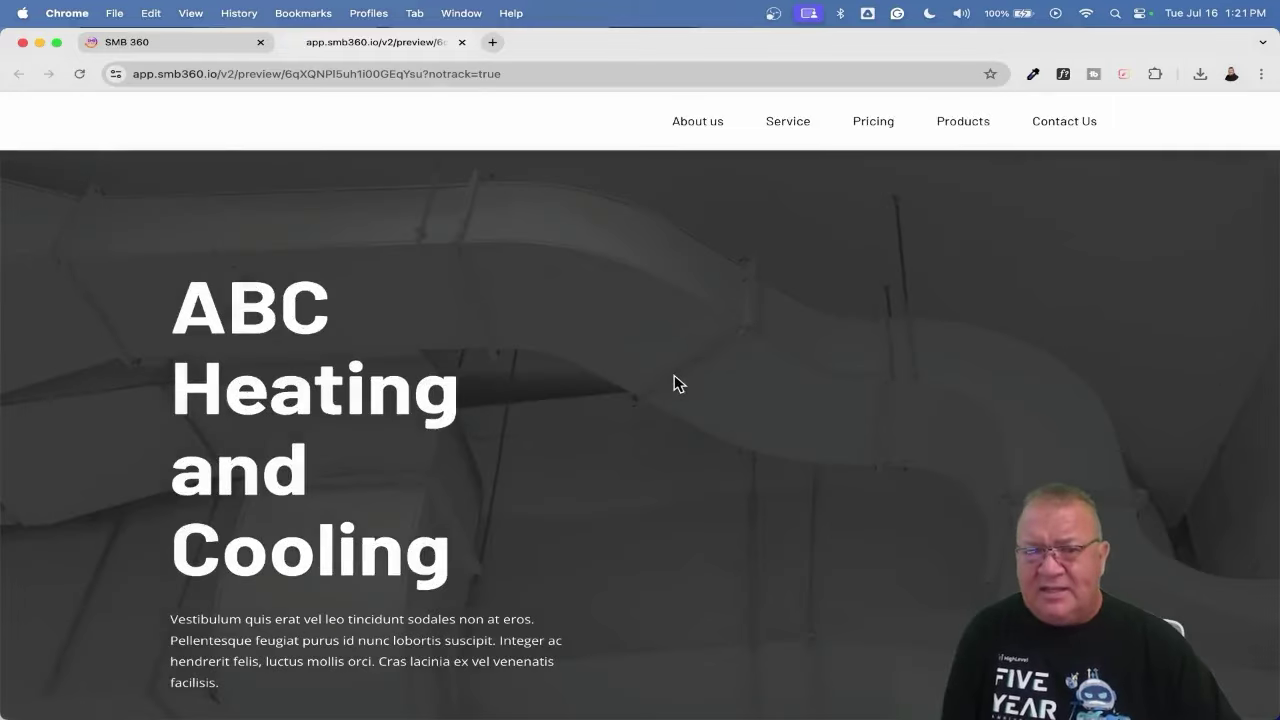
Review the previewed Home page from the hero through services, pricing and testimonials down to the footer, and close the preview
scroll(674, 384, "down", 10)
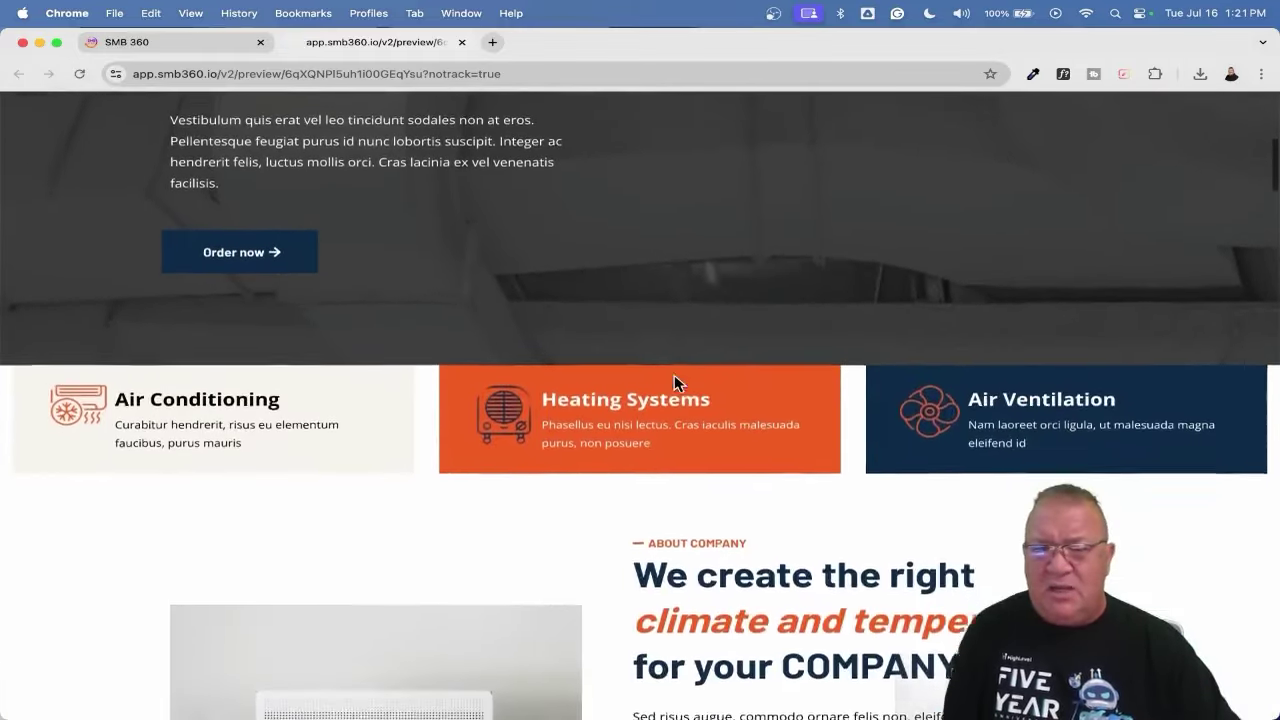
scroll(674, 375, "down", 3)
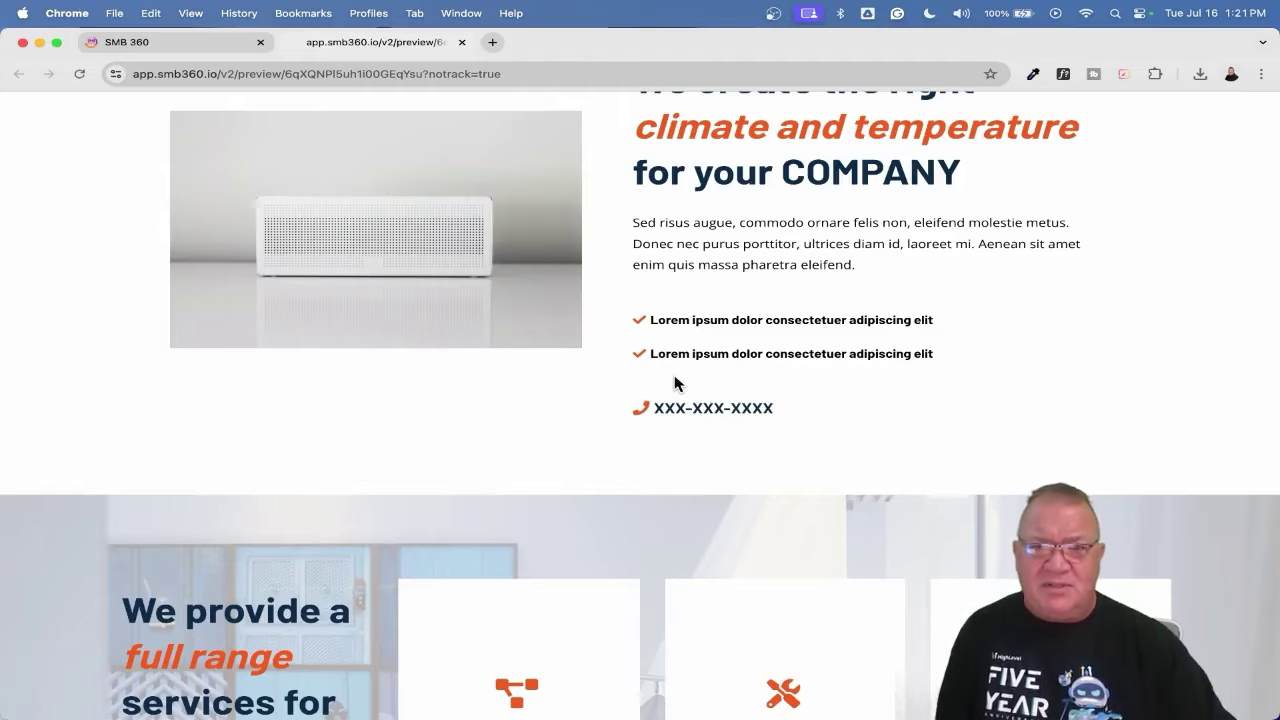
scroll(674, 380, "down", 20)
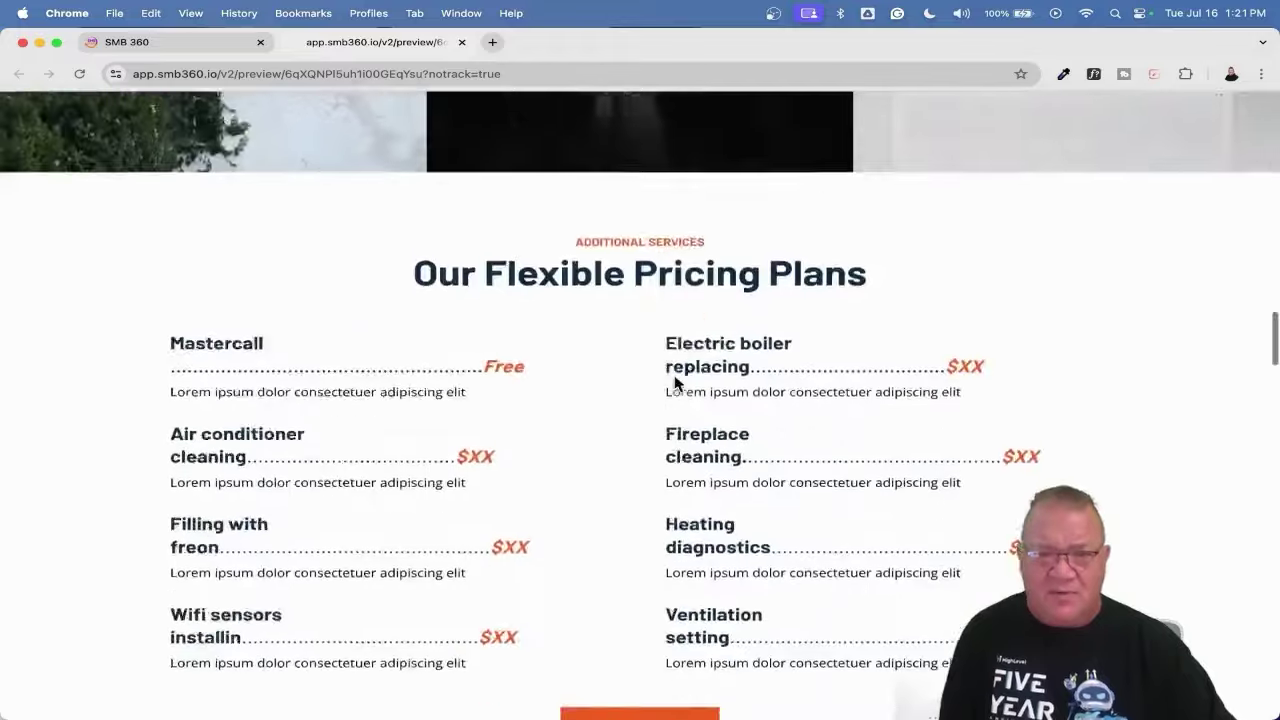
scroll(674, 375, "down", 20)
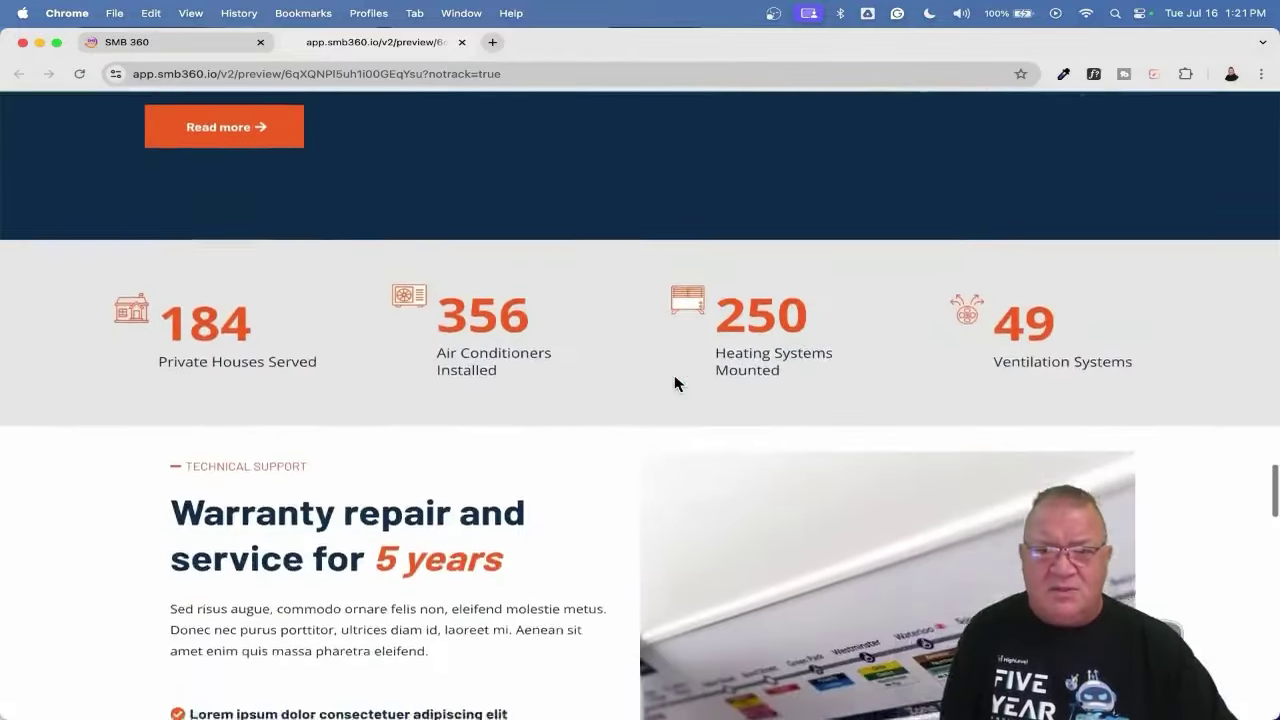
scroll(674, 383, "down", 20)
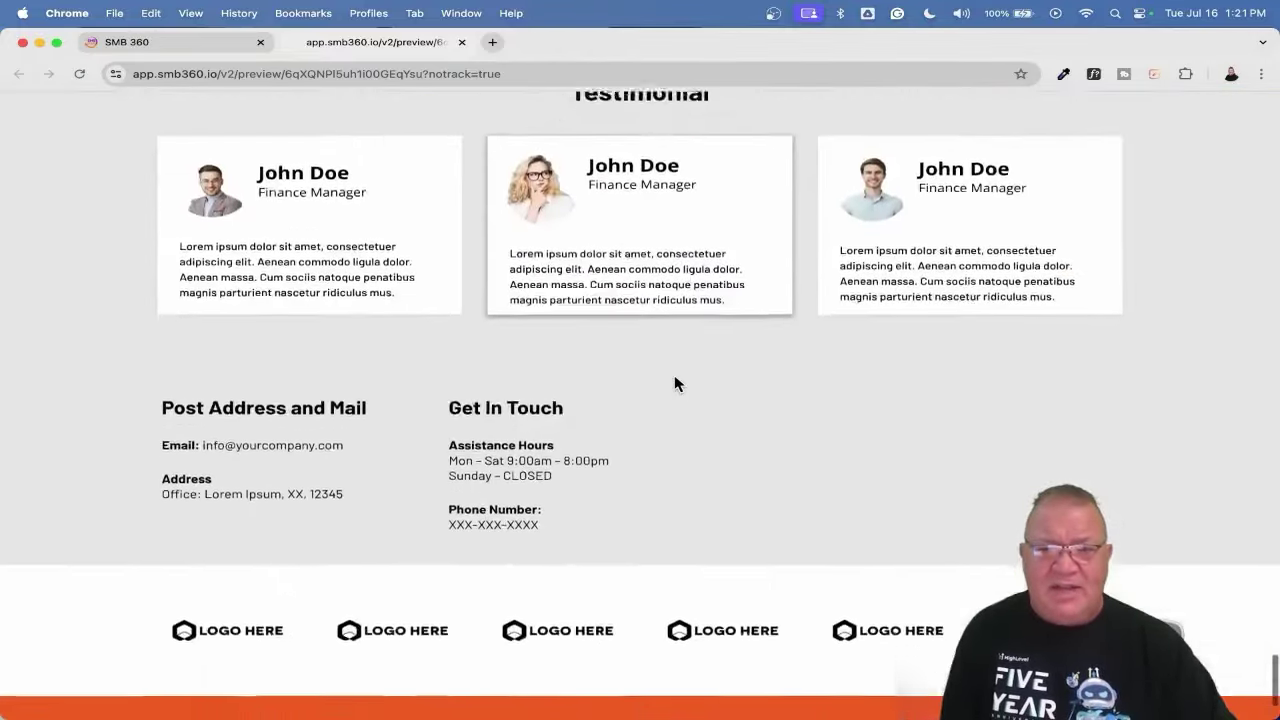
scroll(674, 382, "down", 3)
scroll(674, 382, "up", 20)
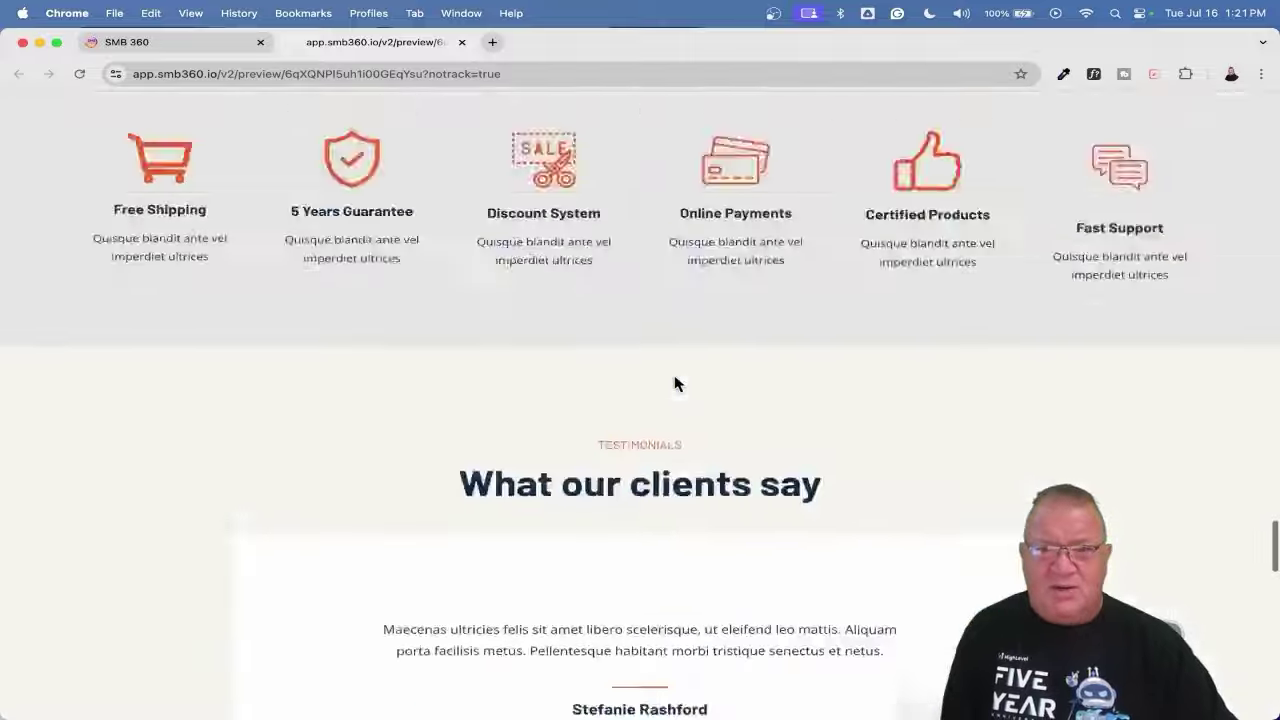
scroll(674, 382, "up", 15)
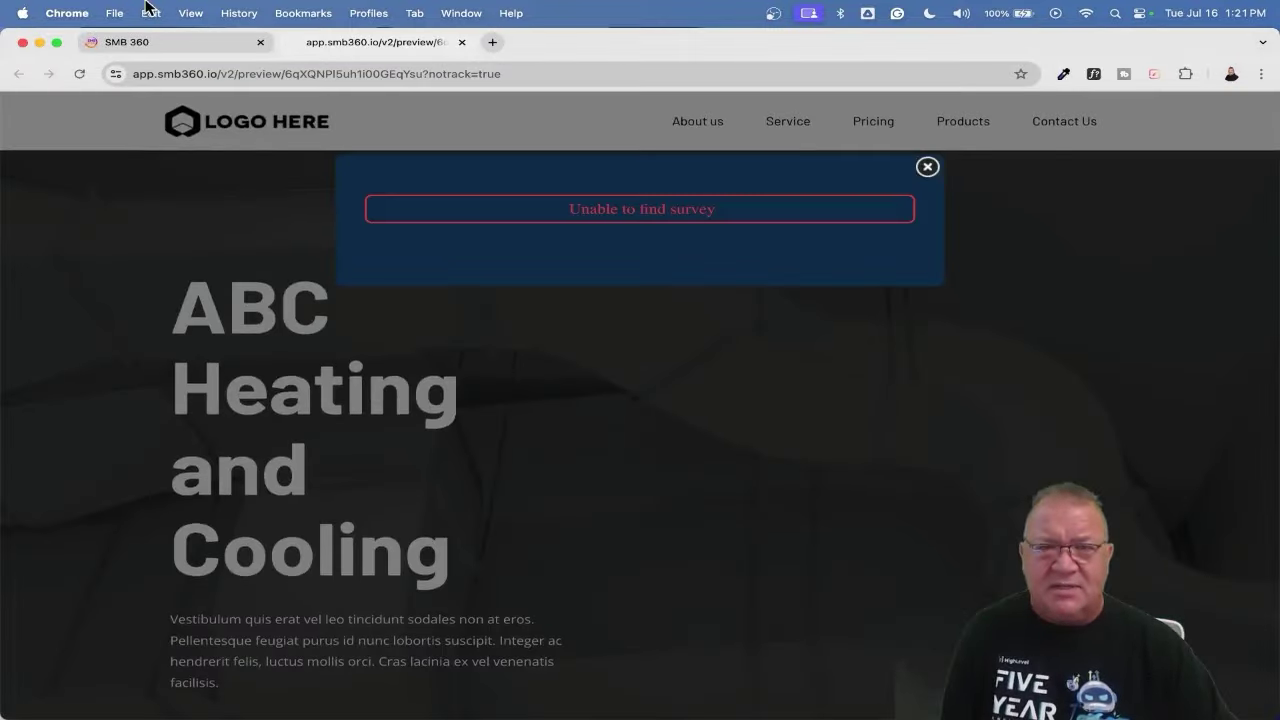
left_click(461, 43)
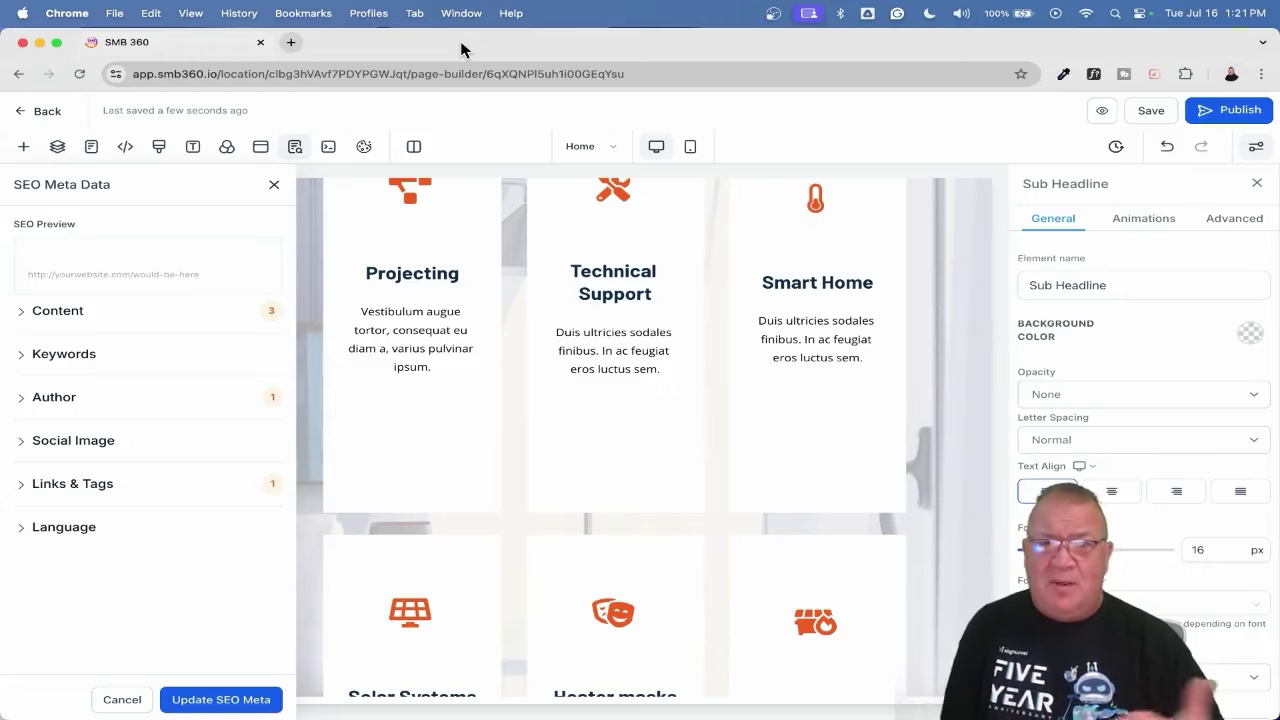
Leave the page editor for the websites list and open the live Home page of the DiGi Global Agency website
left_click(44, 111)
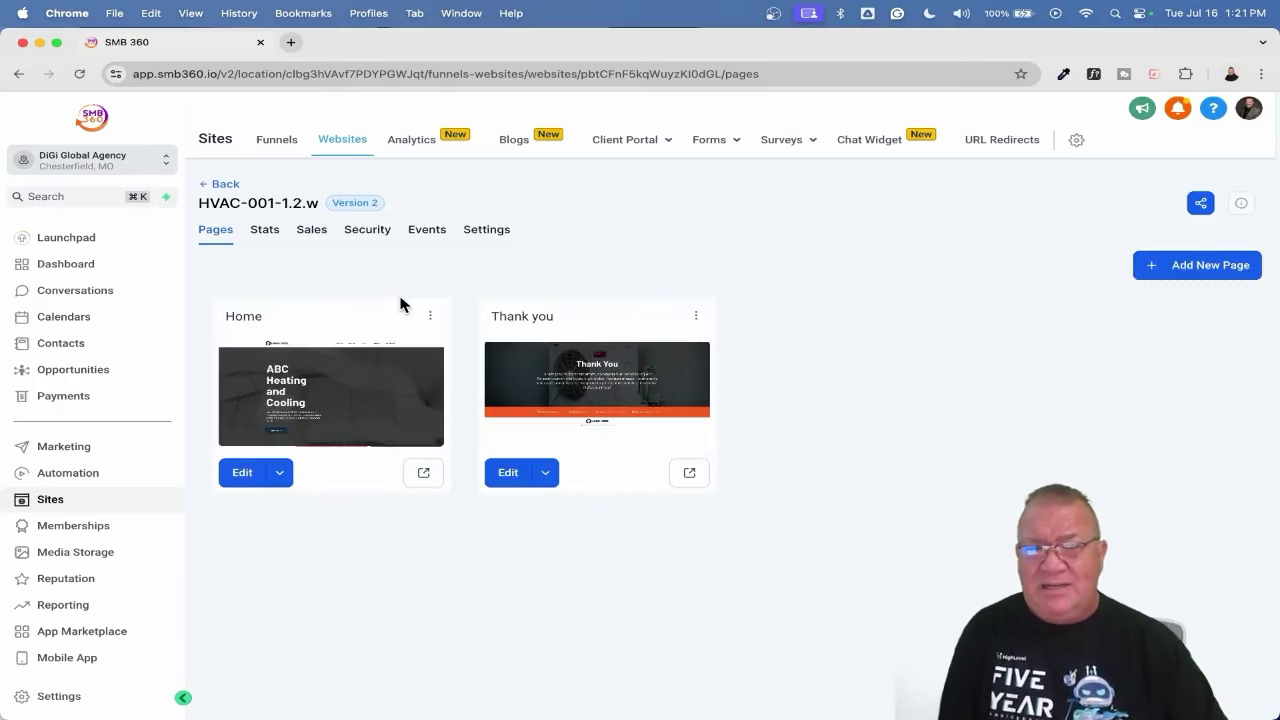
left_click(226, 184)
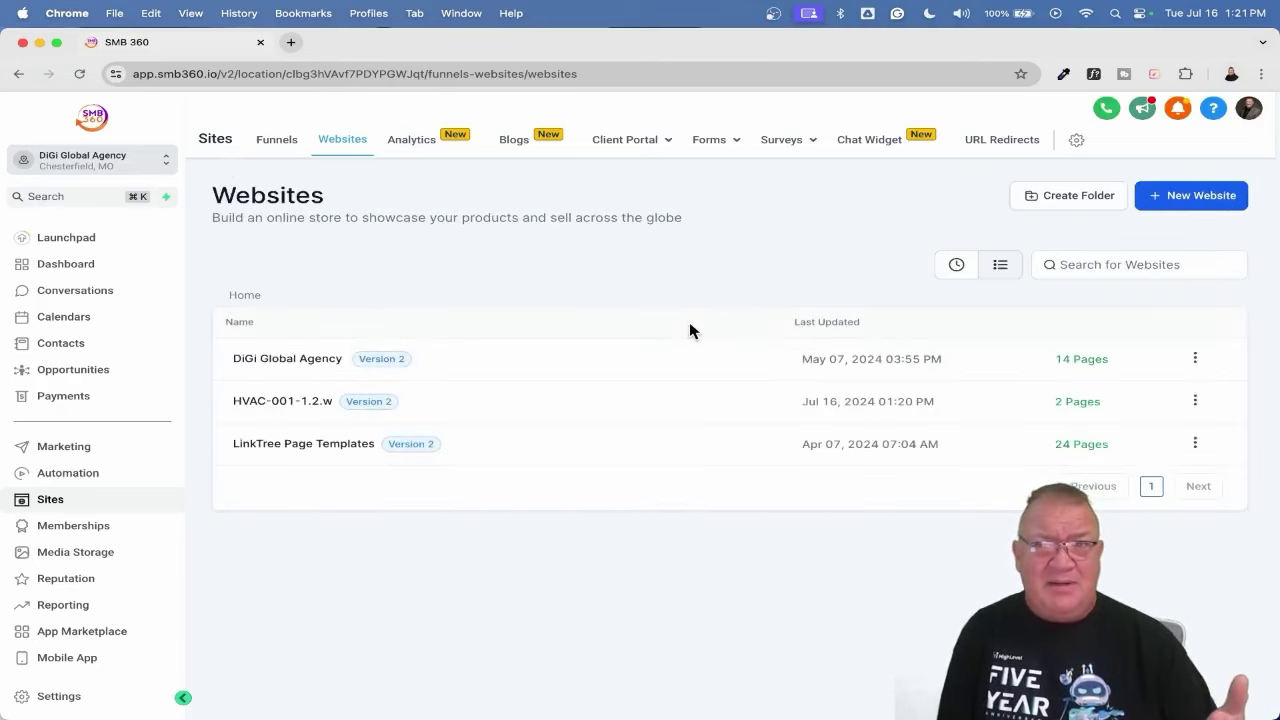
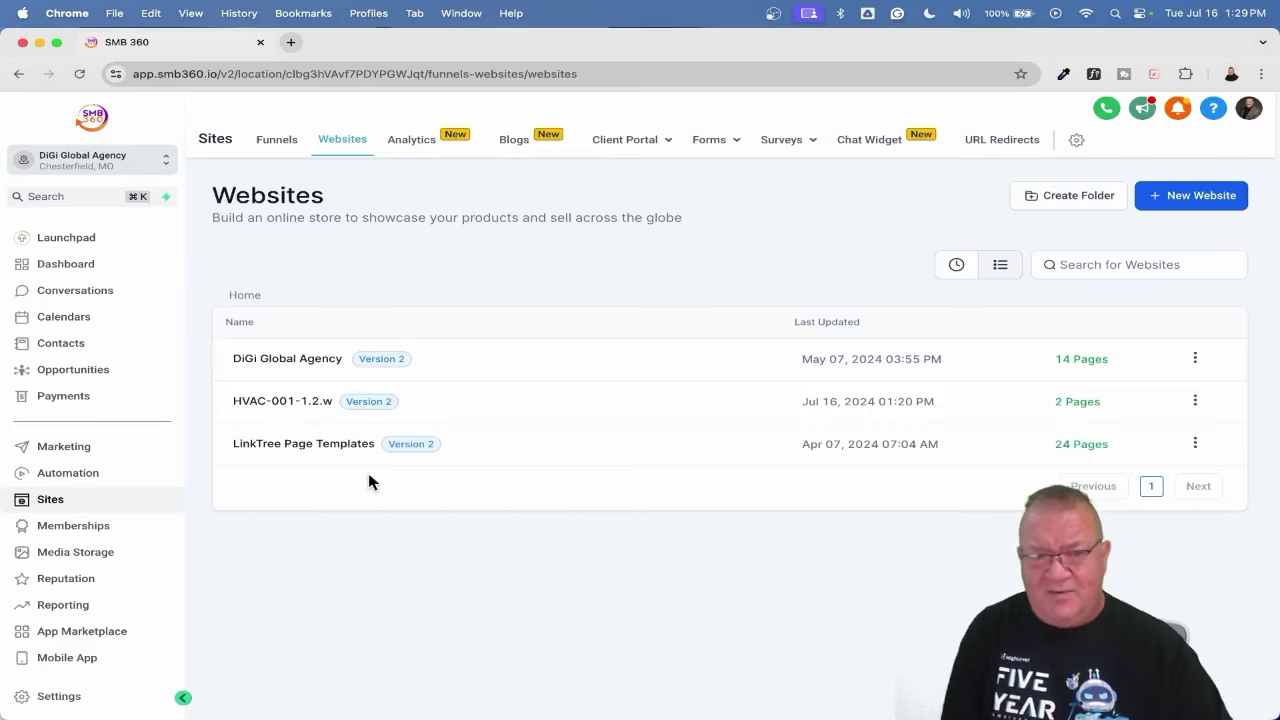
left_click(280, 356)
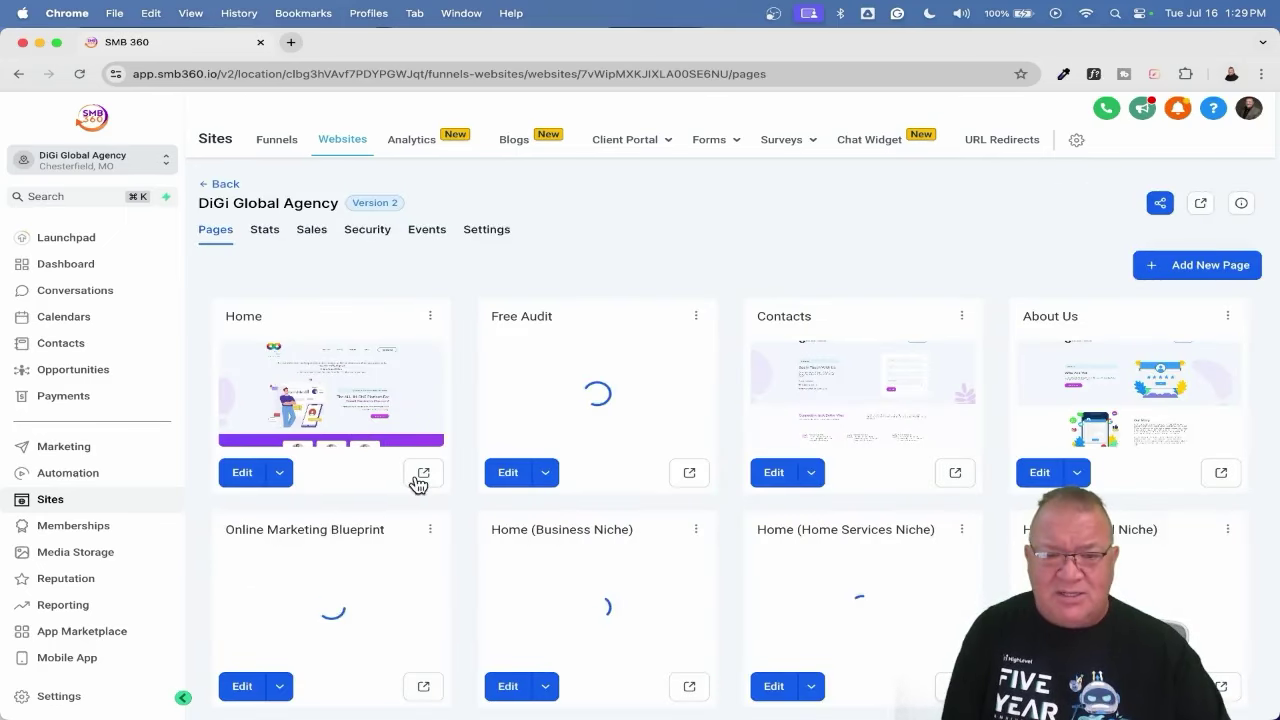
left_click(423, 473)
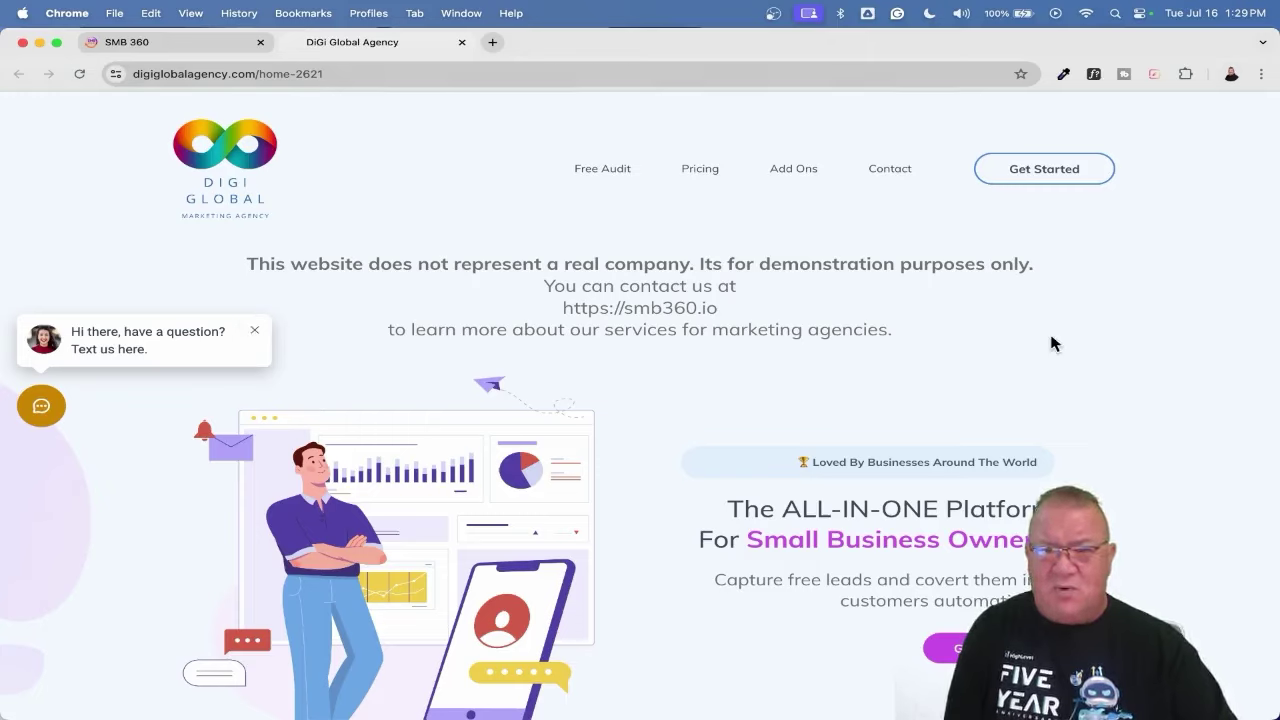
Open the chat widget on the live site and examine its mobile phone and message fields
left_click(40, 405)
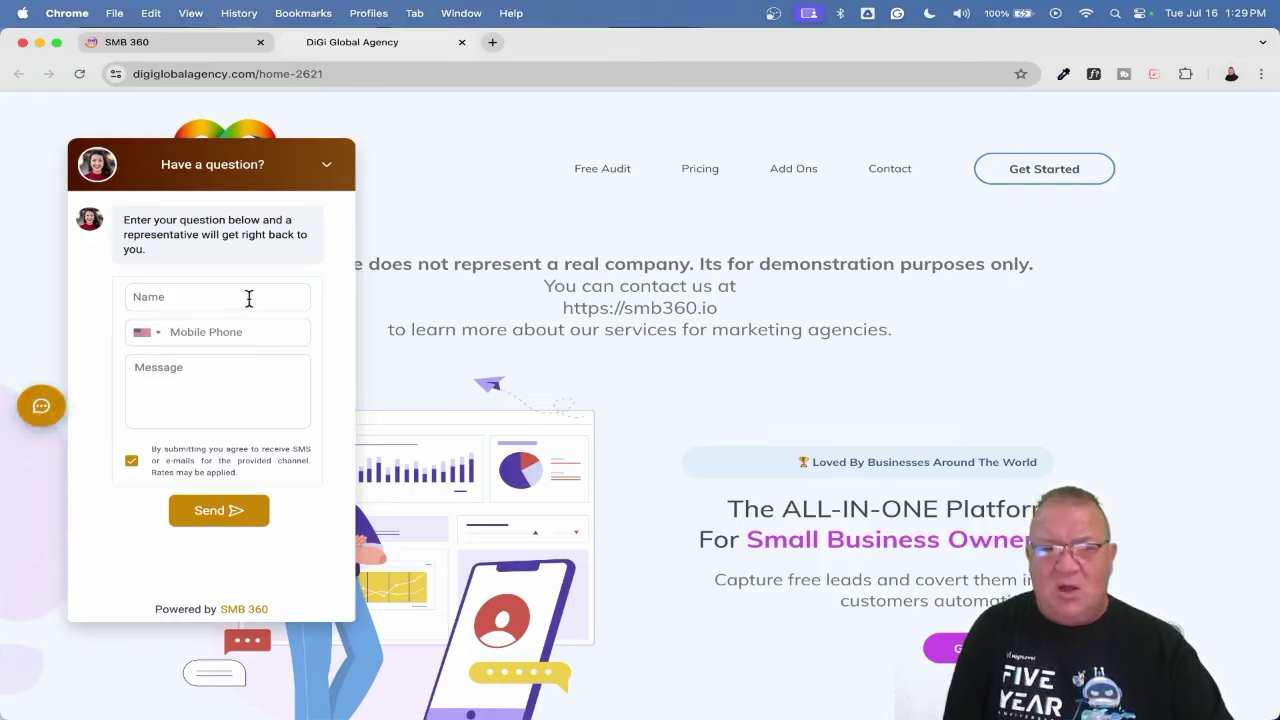
left_click(243, 338)
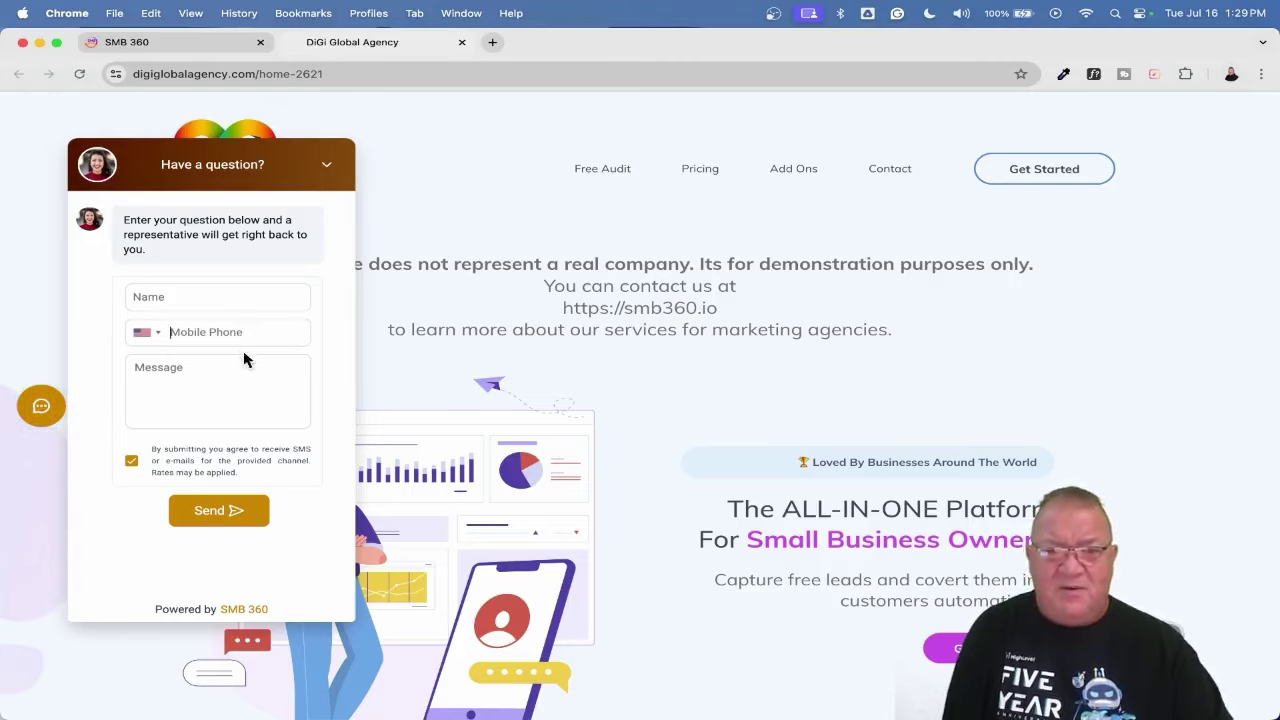
left_click(236, 391)
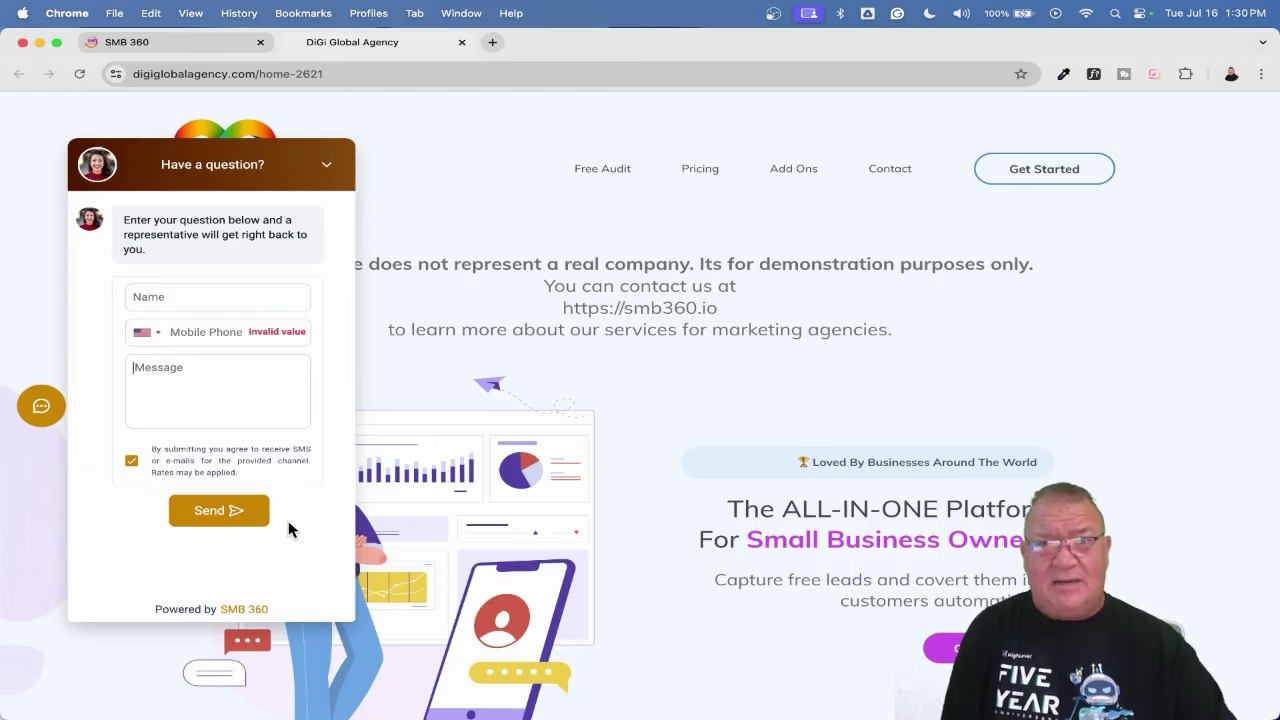
Return to SMB 360 and open Chat Widget2 from the site's chat widgets for editing
left_click(195, 42)
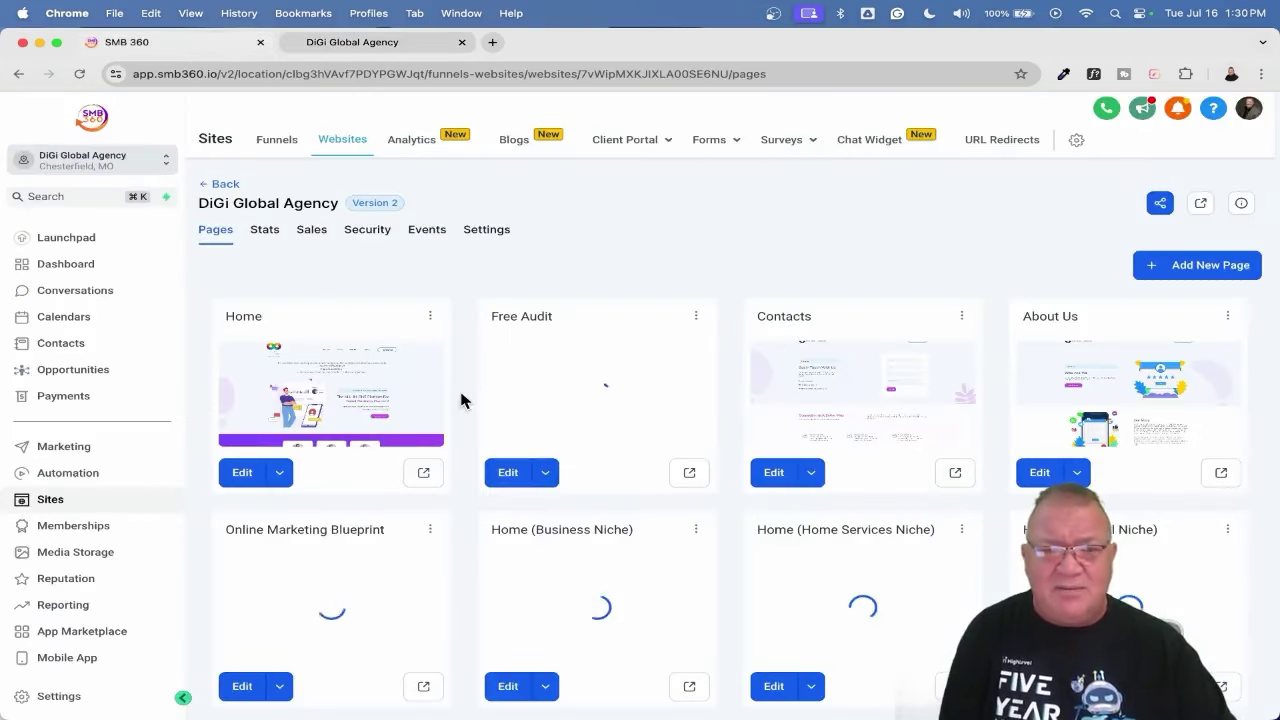
left_click(865, 145)
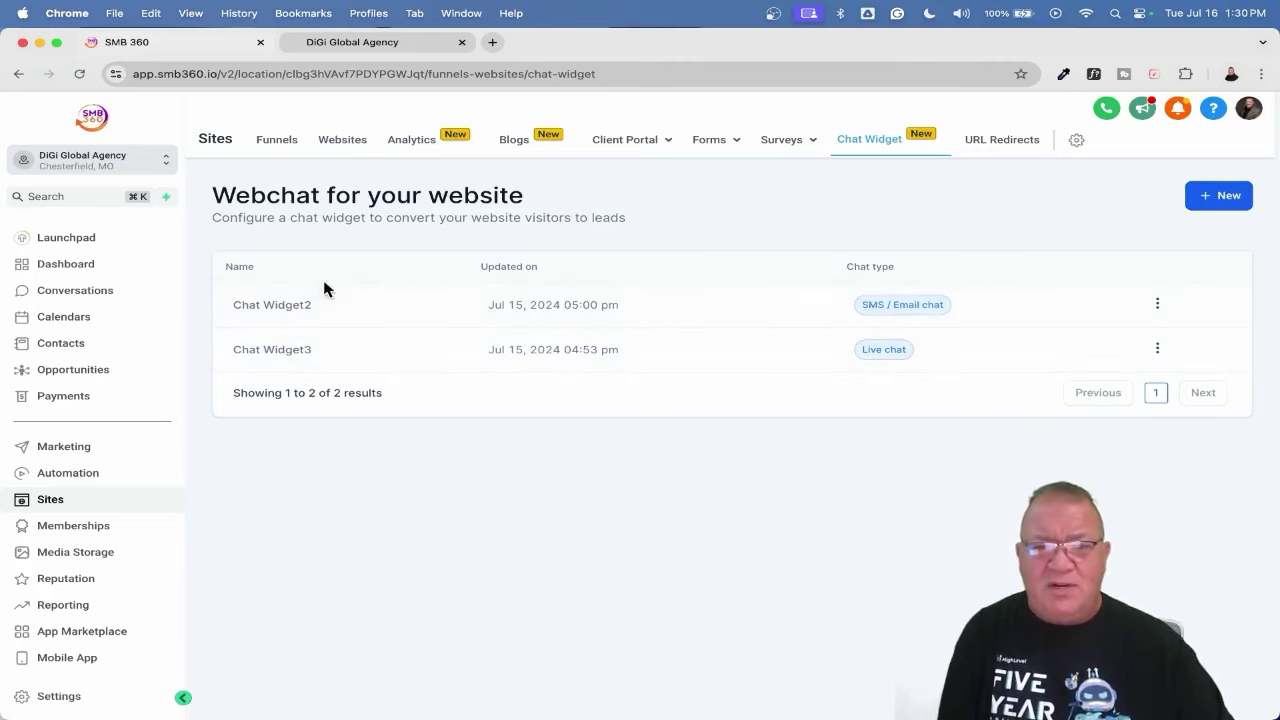
left_click(296, 312)
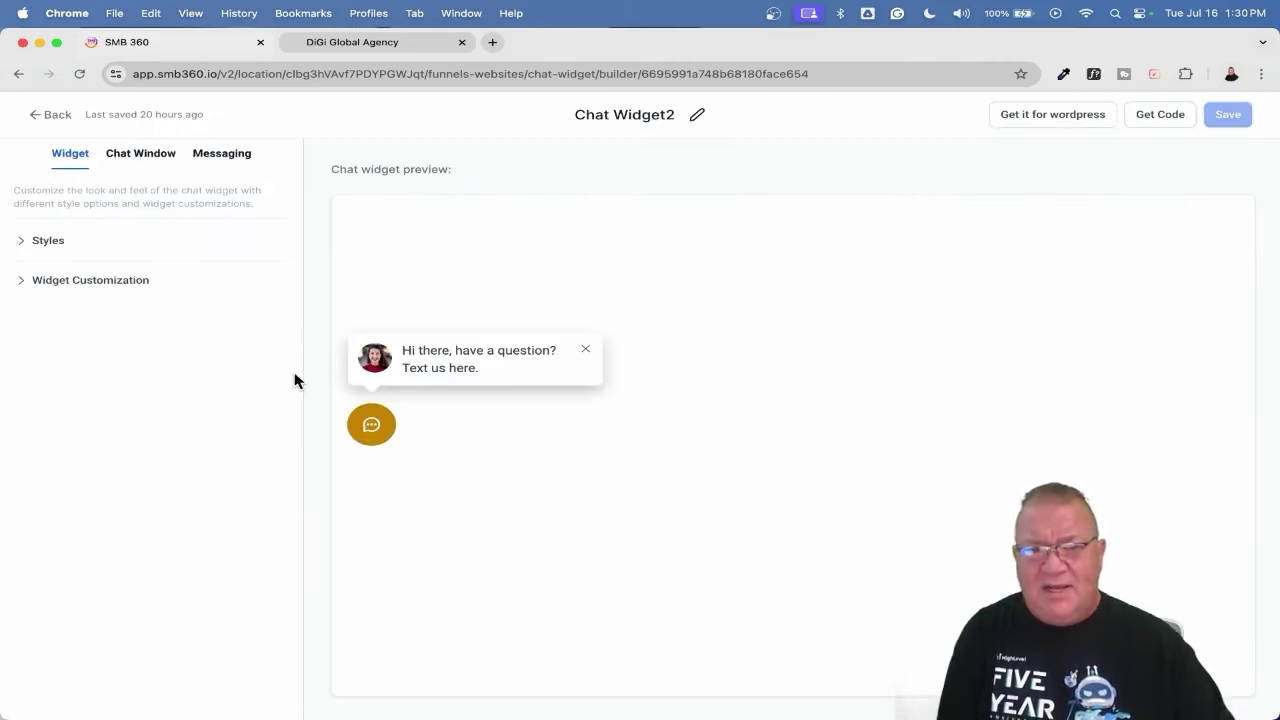
Show the widget's style settings and compare the two chat prompt layouts, selecting the one with the avatar
left_click(27, 248)
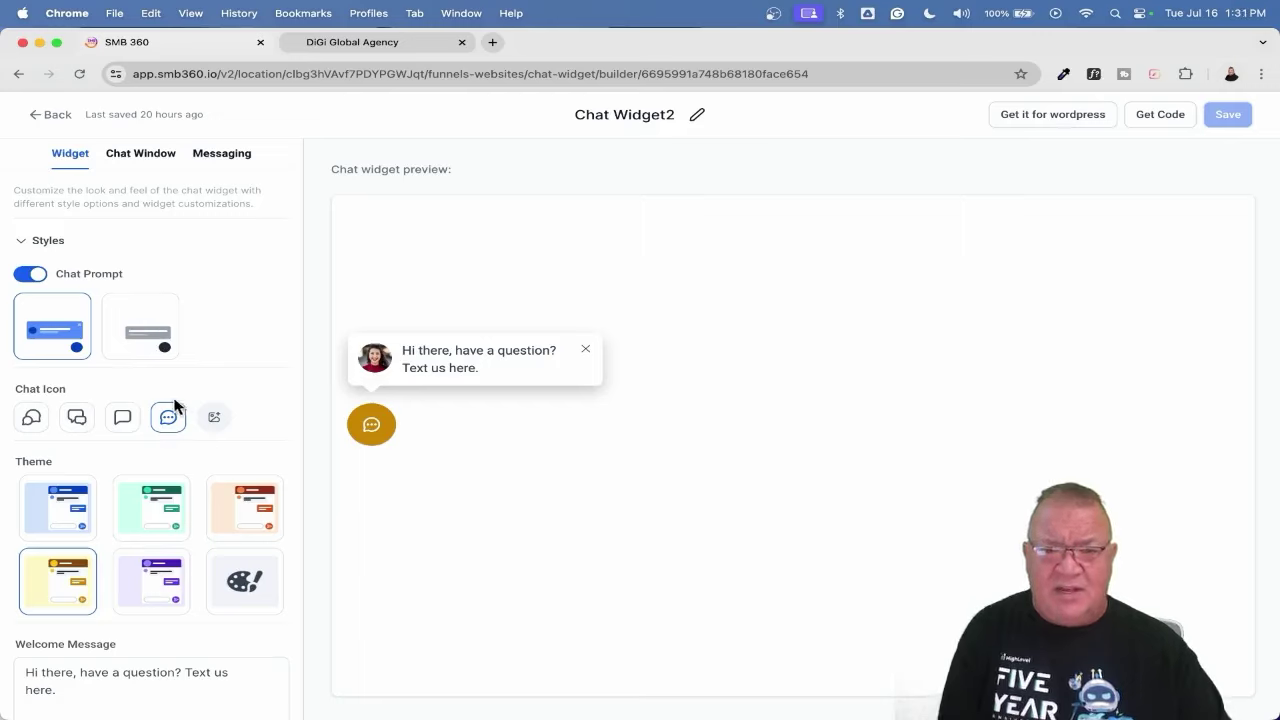
left_click(143, 340)
left_click(65, 355)
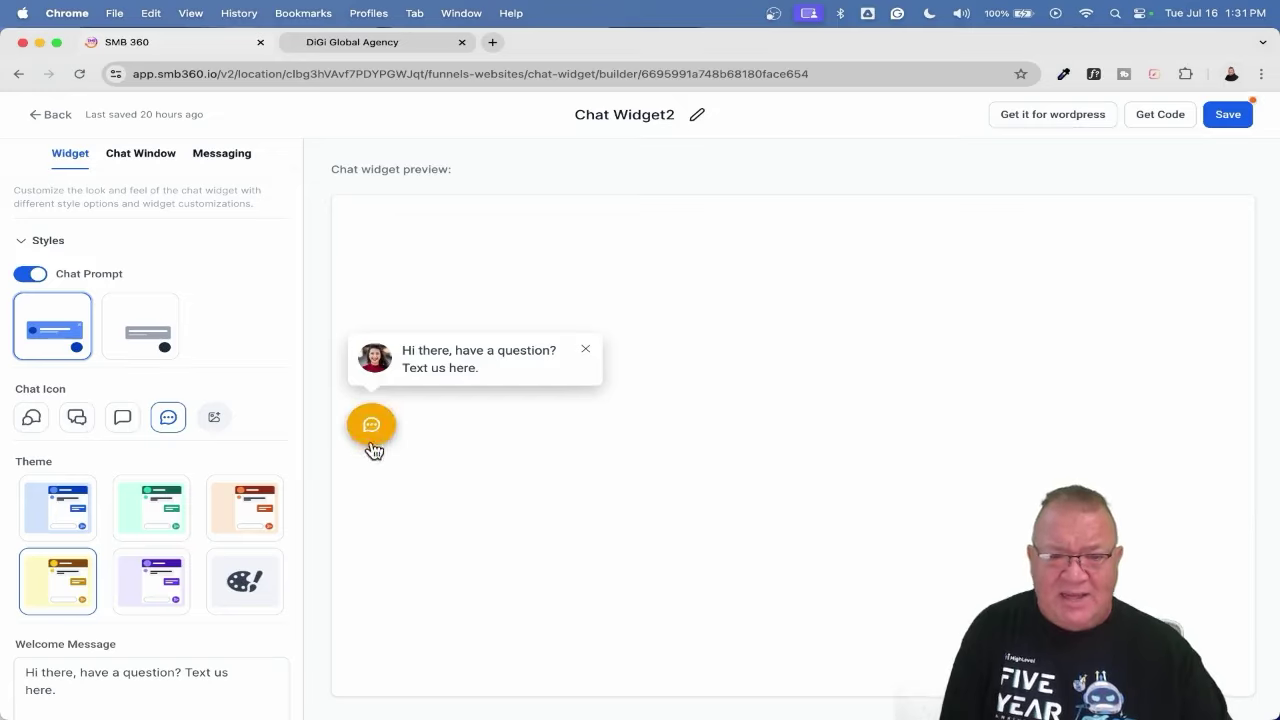
Try the other chat icons on the widget and return to the speech bubble with three dots
left_click(32, 420)
left_click(80, 420)
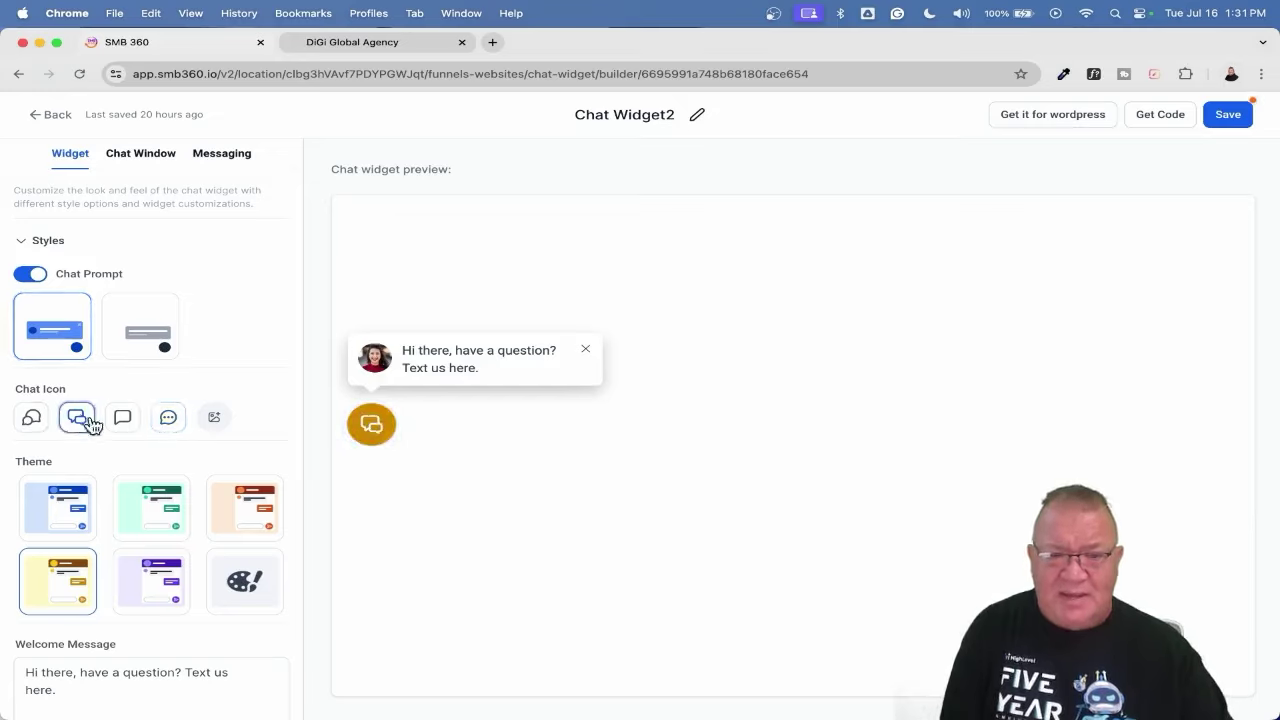
left_click(124, 422)
left_click(164, 420)
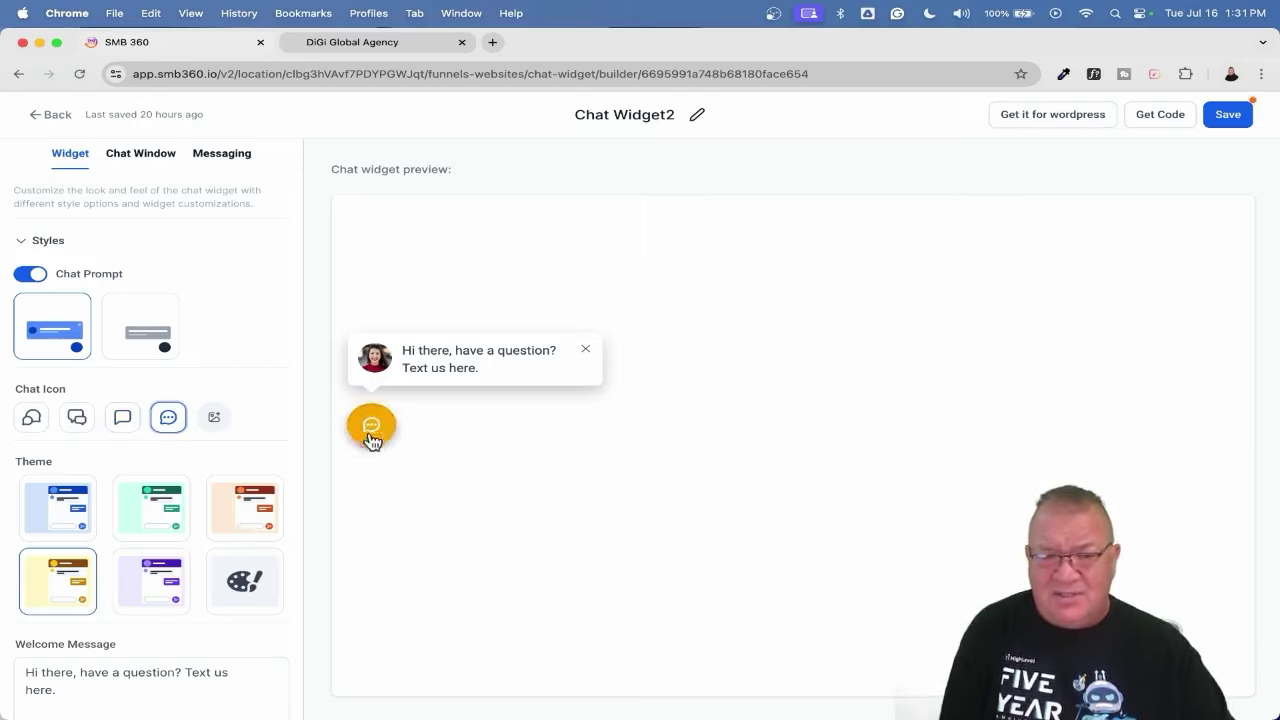
Try the blue theme on the chat widget and set the theme to green
left_click(70, 520)
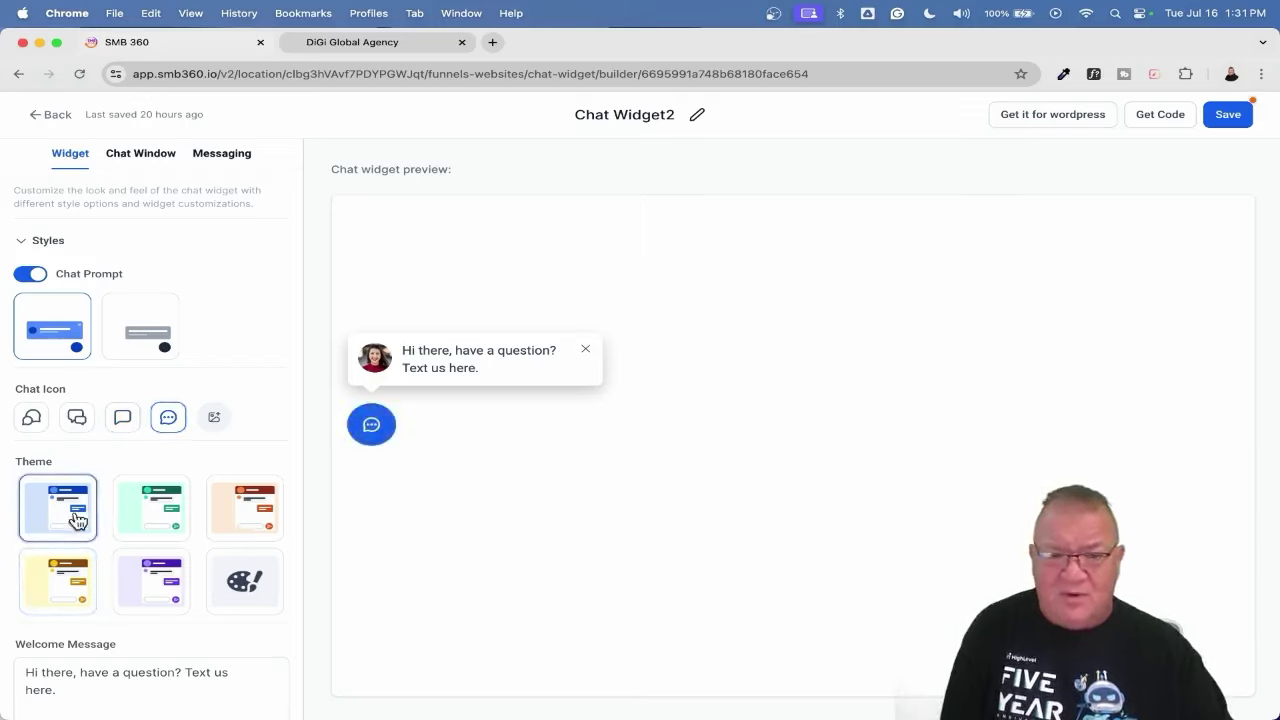
left_click(138, 507)
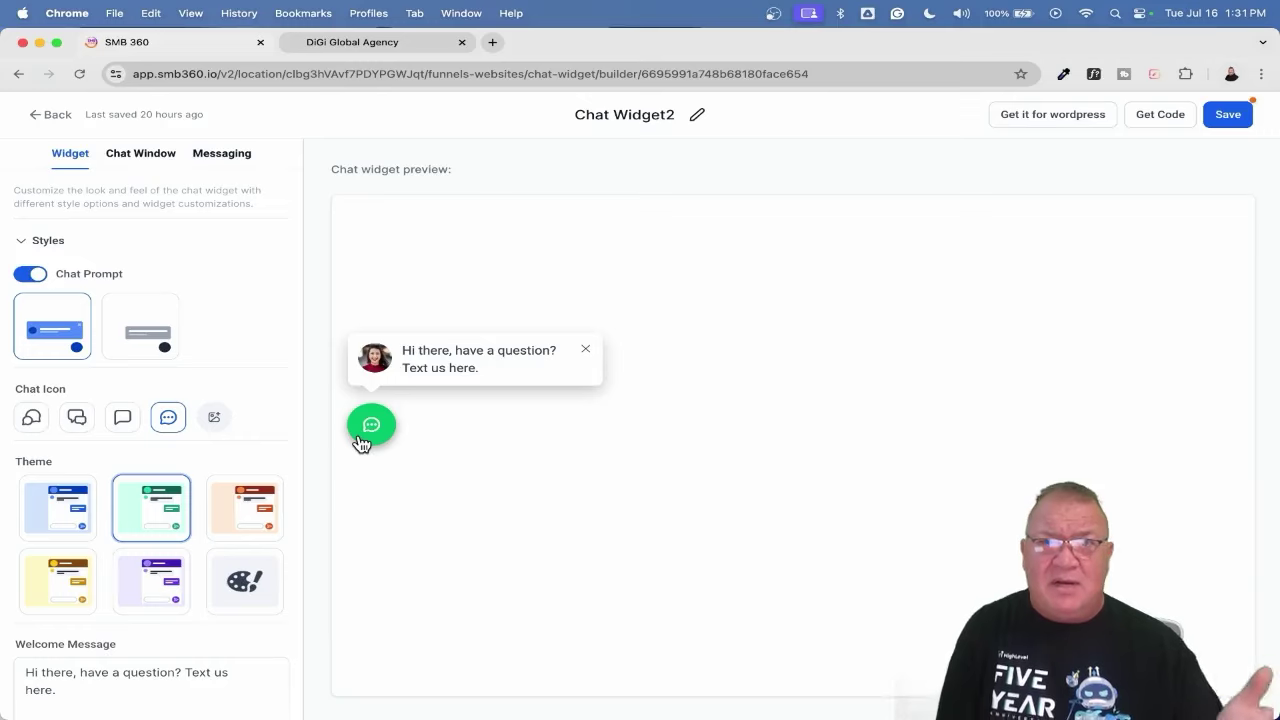
Examine the widget's welcome message and the custom greeting for returning visitors
scroll(225, 540, "down", 5)
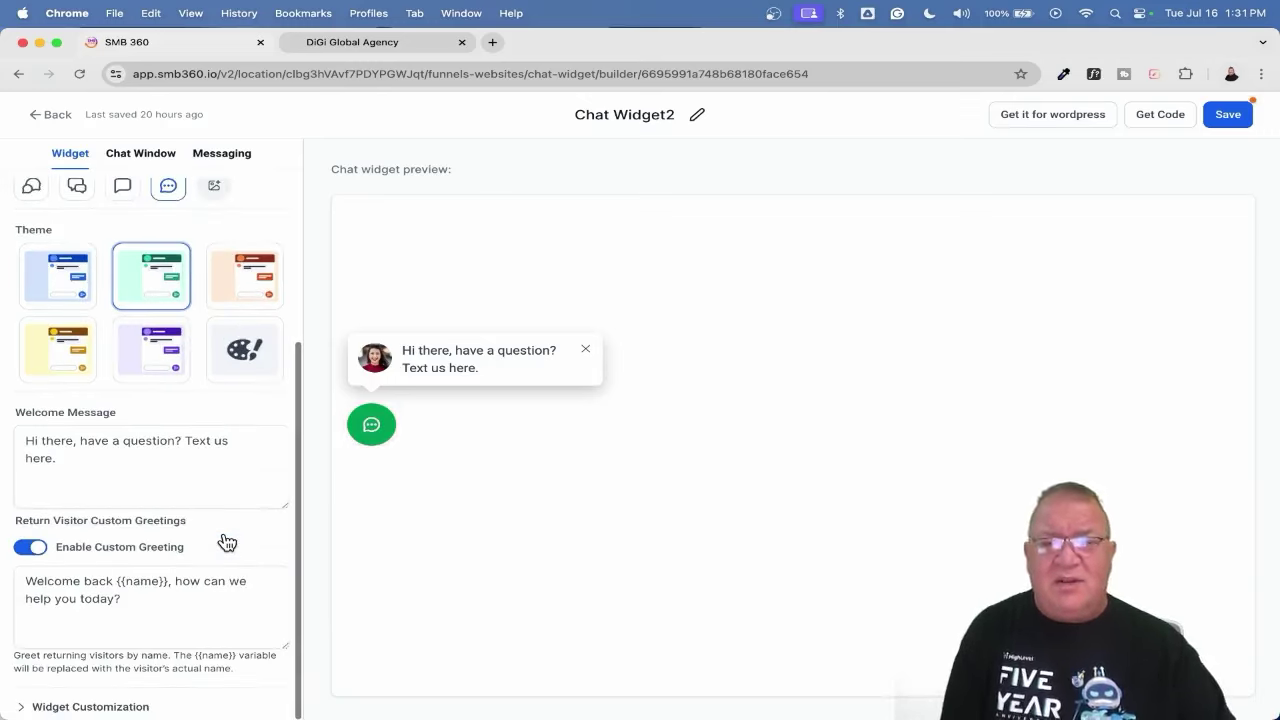
left_click_drag(58, 459, 6, 434)
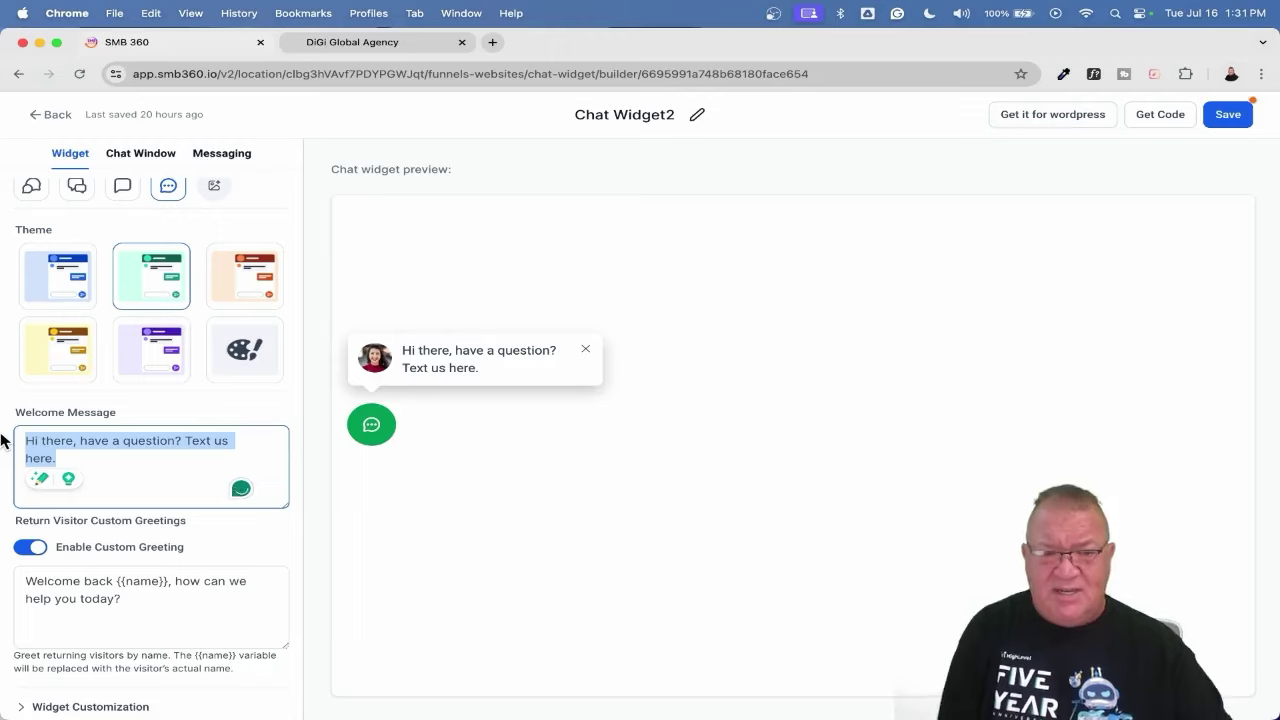
scroll(0, 440, "down", 3)
scroll(1054, 304, "up", 3)
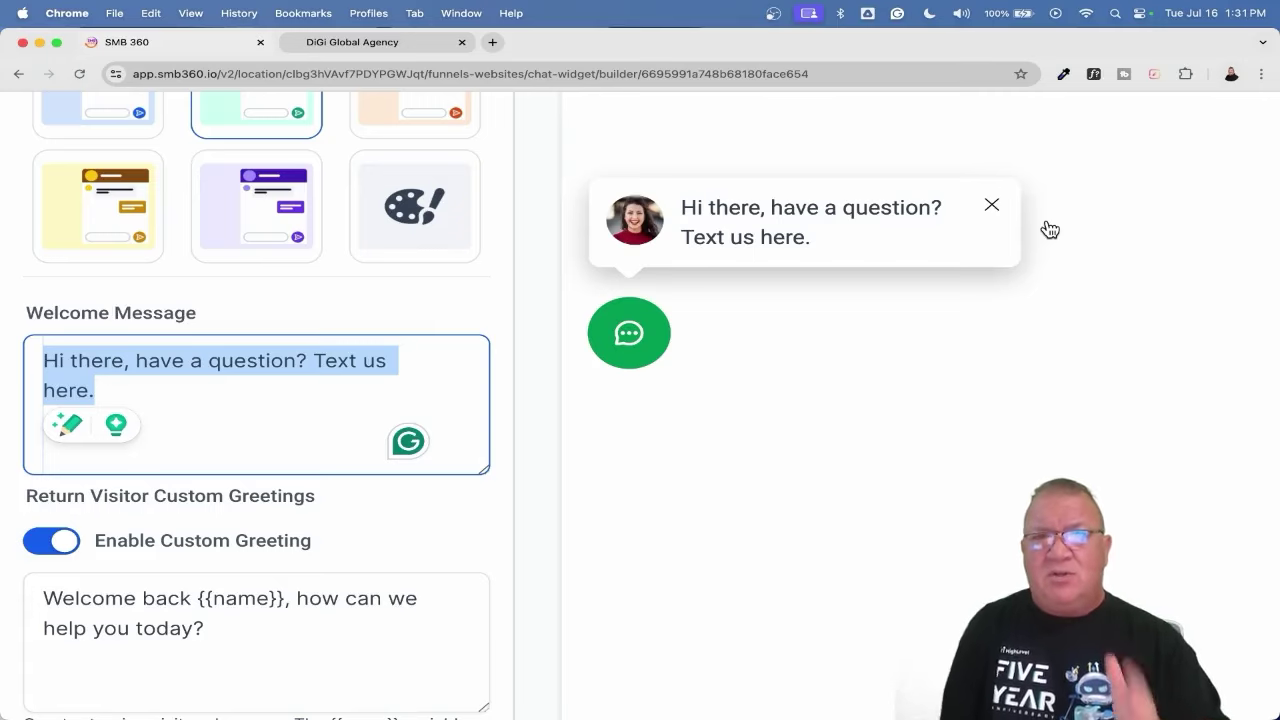
key("super+minus")
key("super+minus")
key("super+minus")
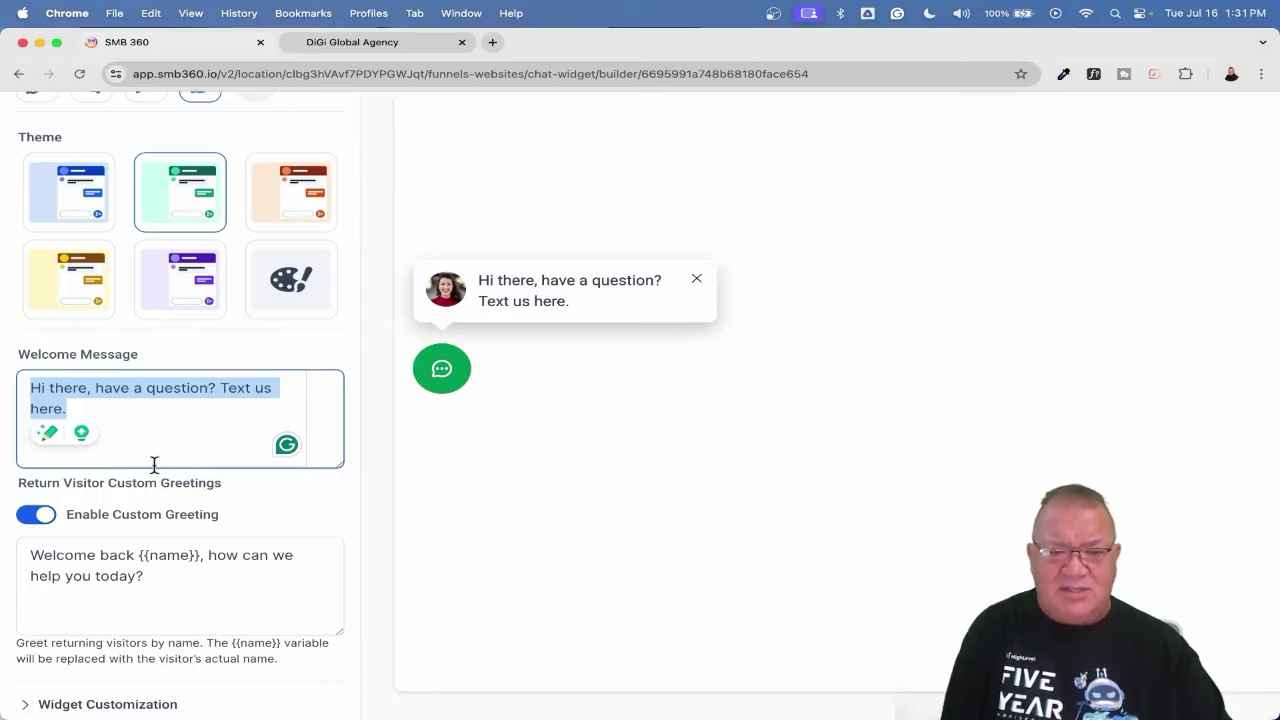
Show the widget customization settings, try several desktop widget positions and set the position to the lower-right corner
left_click(22, 704)
scroll(218, 658, "down", 5)
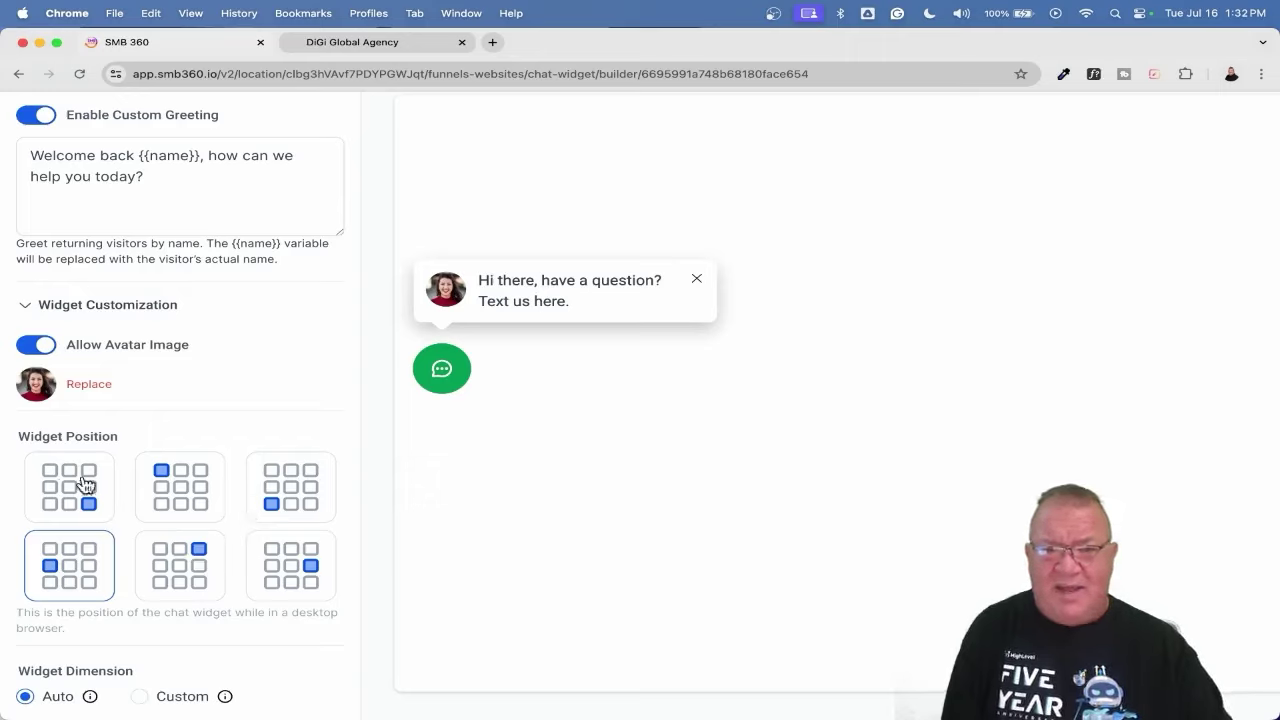
left_click(171, 489)
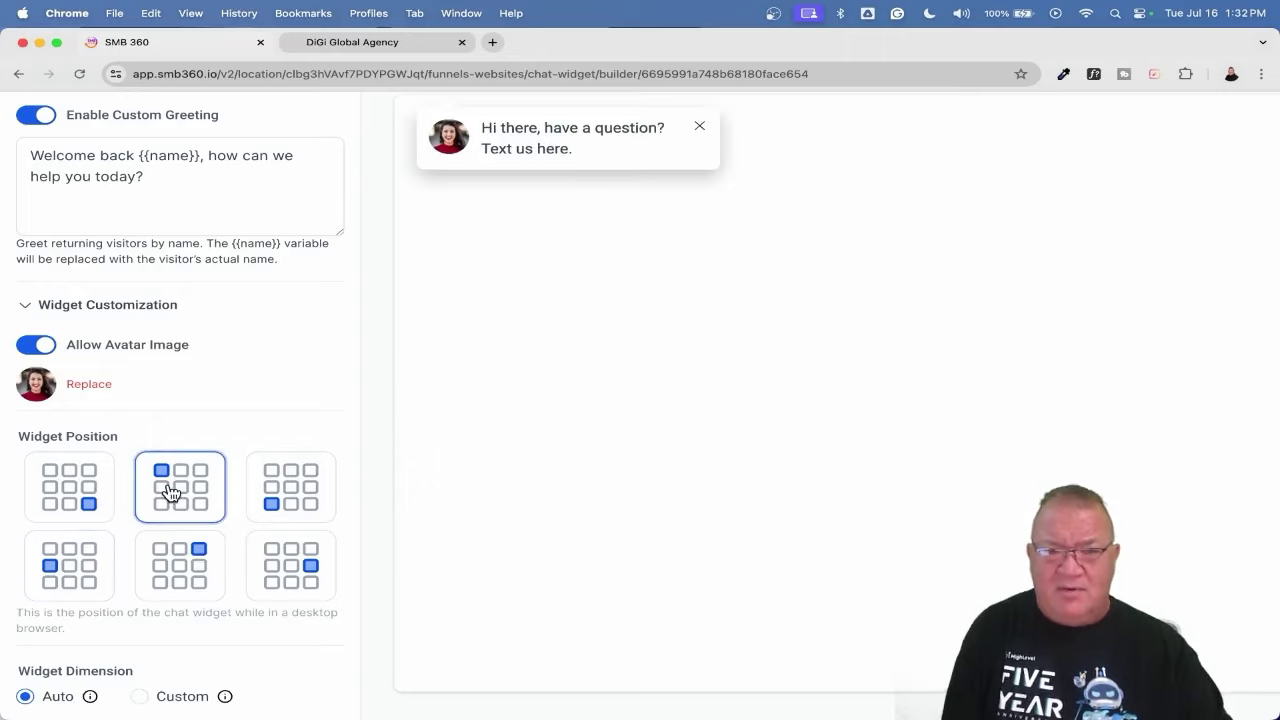
left_click(281, 488)
left_click(312, 560)
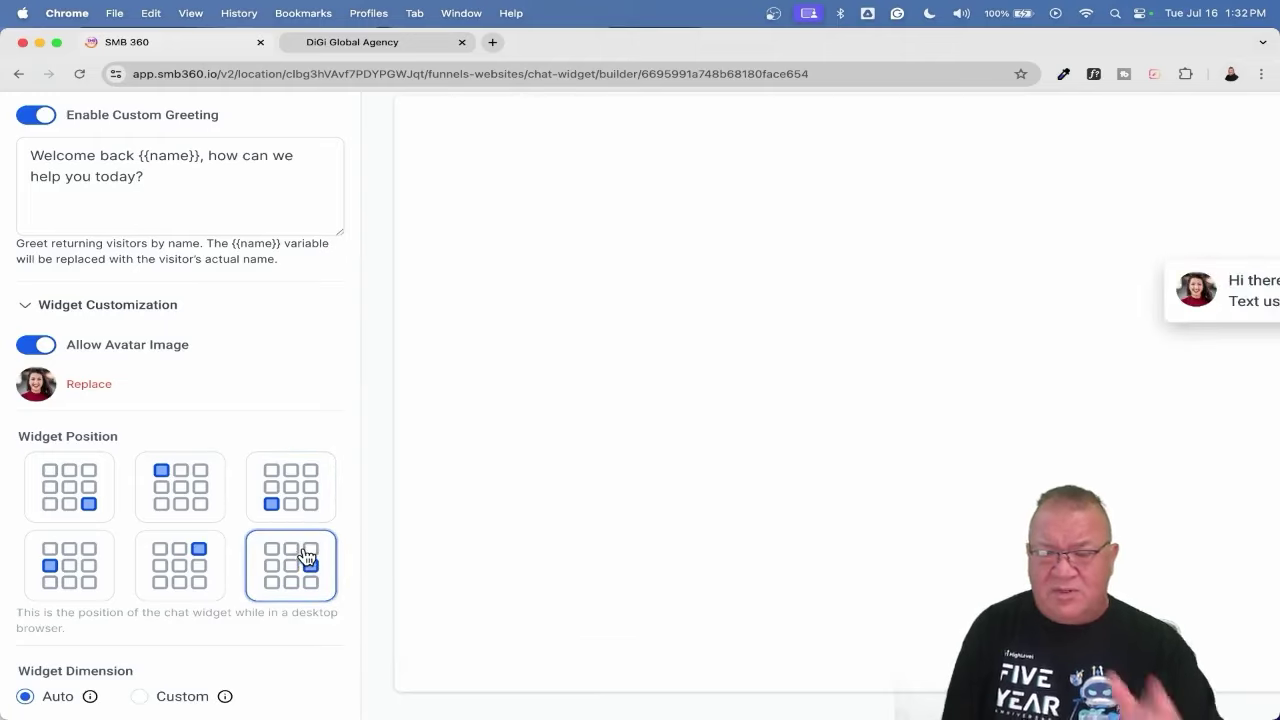
left_click(55, 500)
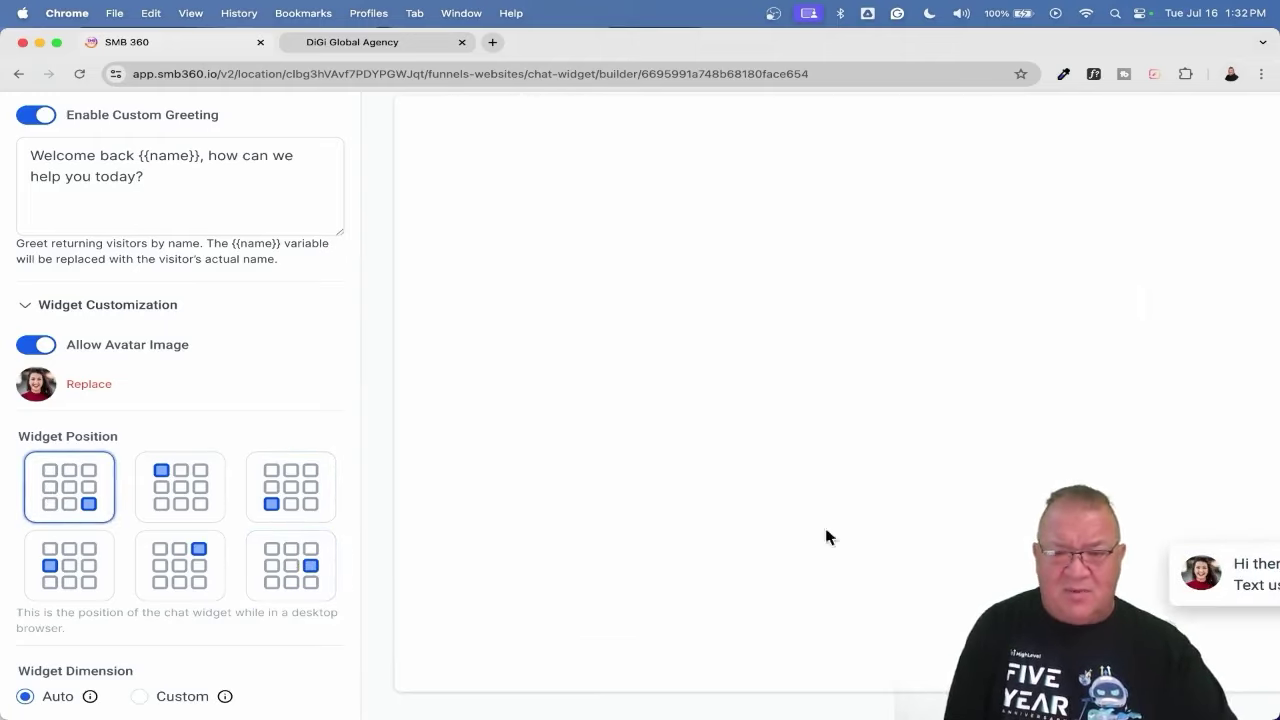
Check the lower-right placement in the chat widget preview and change the widget's desktop position to the lower-left corner
scroll(910, 541, "right", 5)
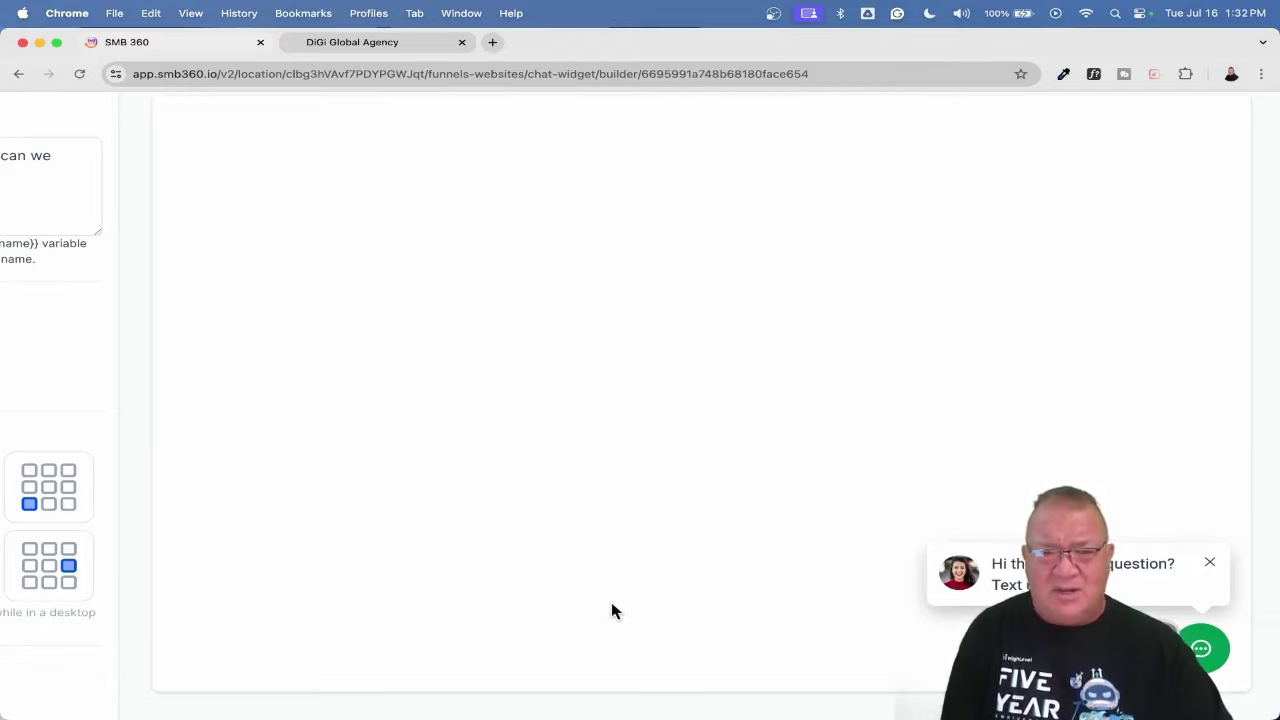
scroll(611, 608, "left", 5)
scroll(611, 608, "right", 5)
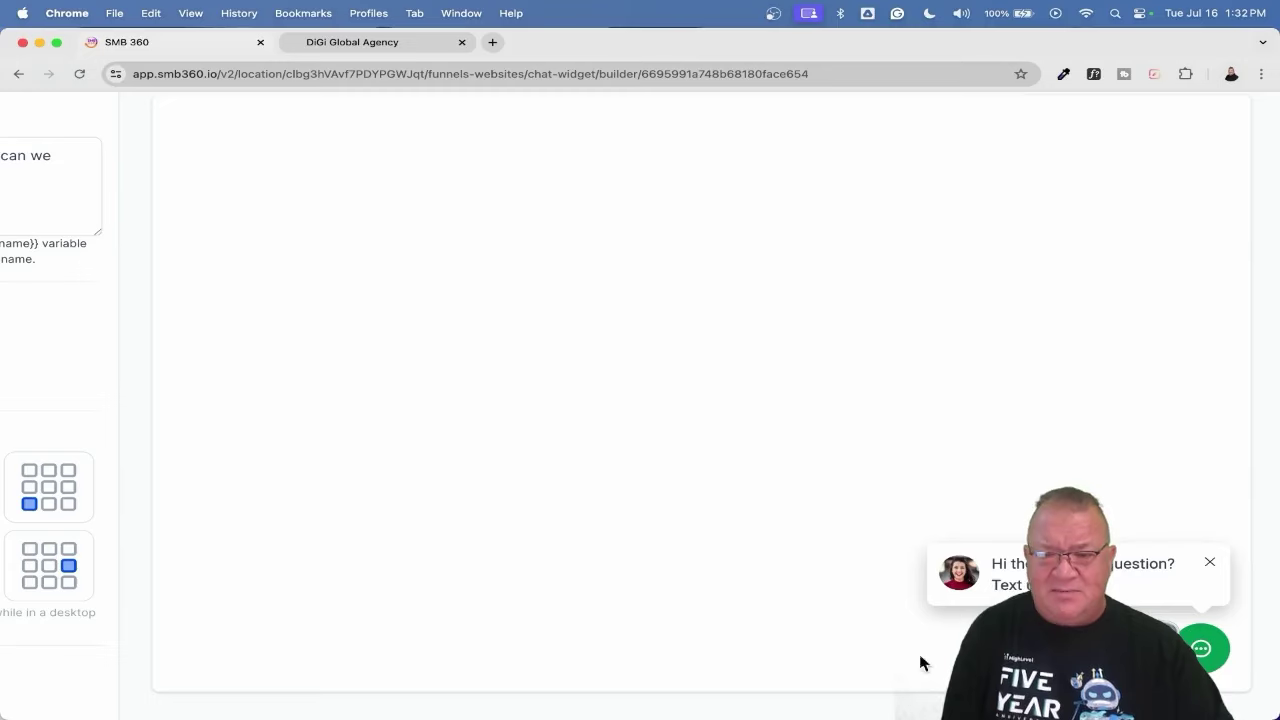
scroll(860, 680, "left", 5)
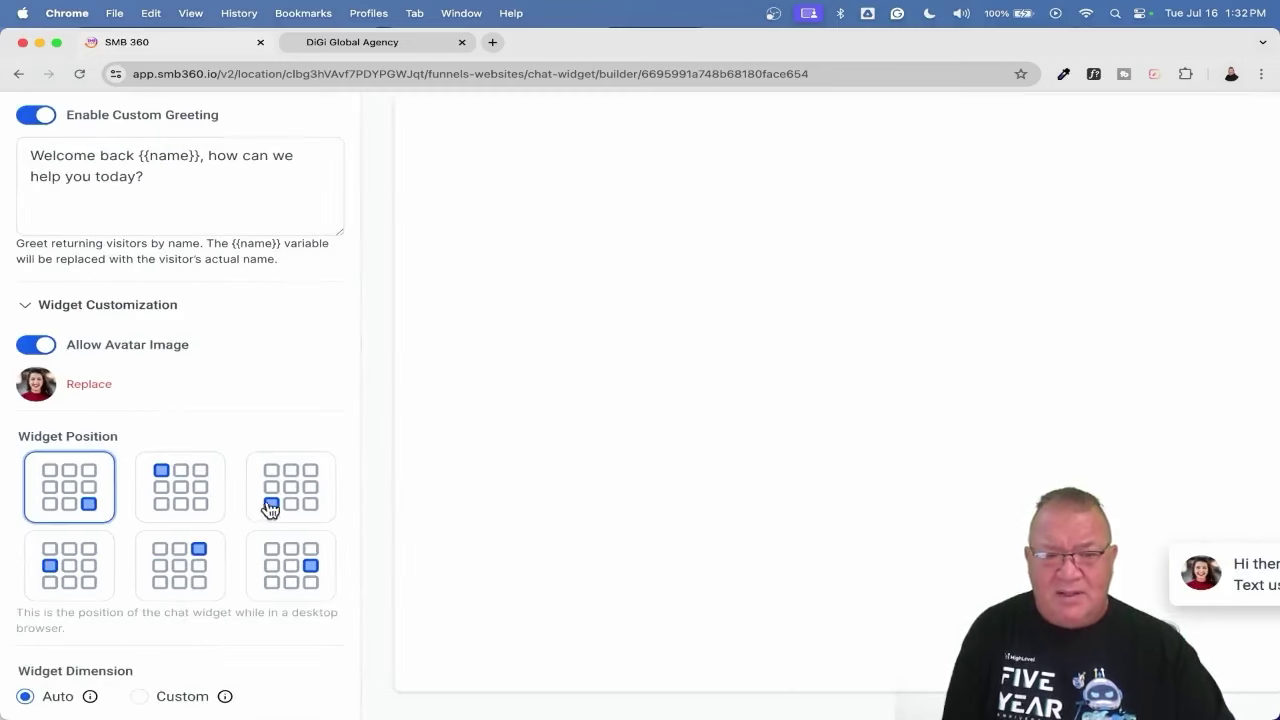
left_click(270, 508)
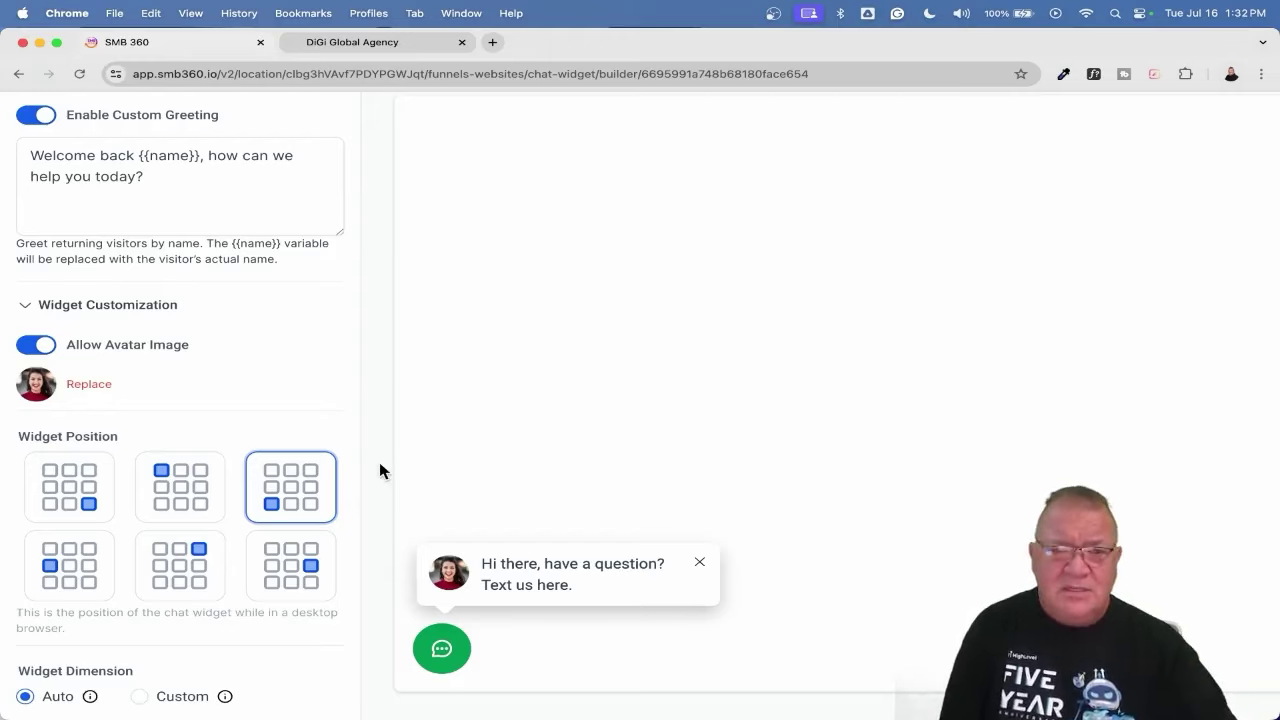
Show the chat window's title and intro settings, and try the email field on the contact form before turning it back off
scroll(329, 431, "up", 10)
scroll(157, 240, "up", 3)
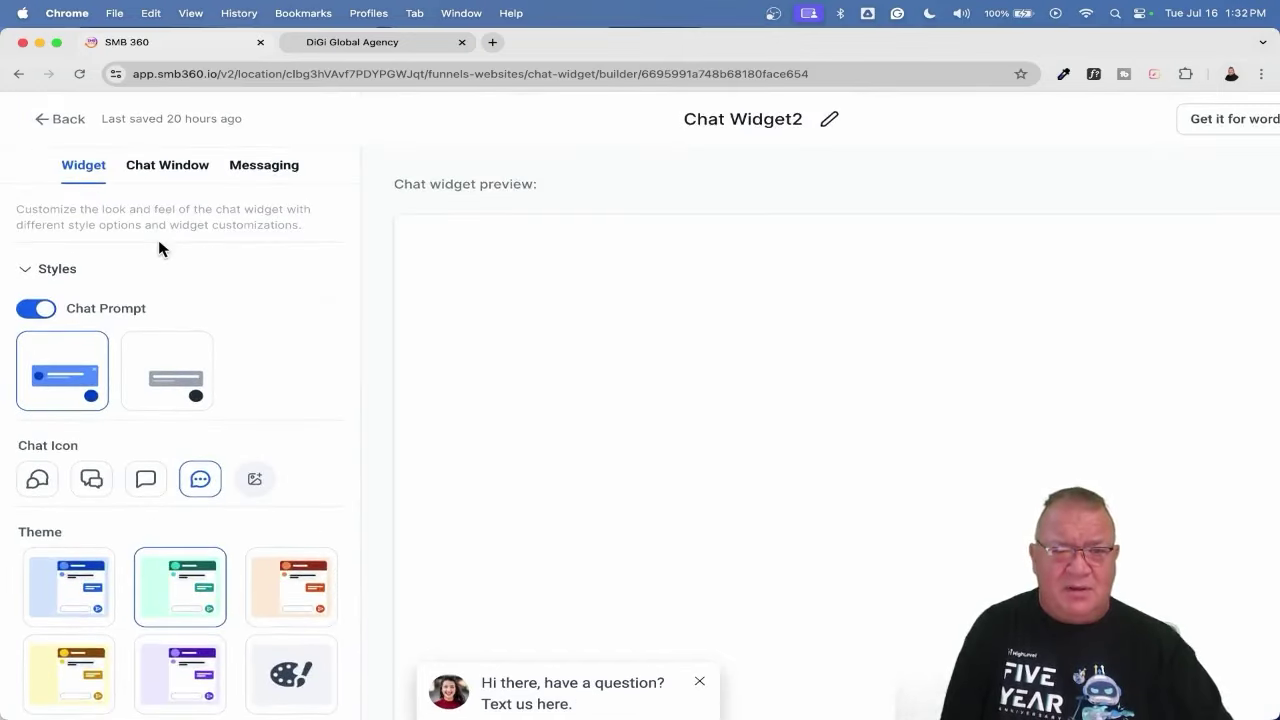
key("super+minus")
left_click(140, 155)
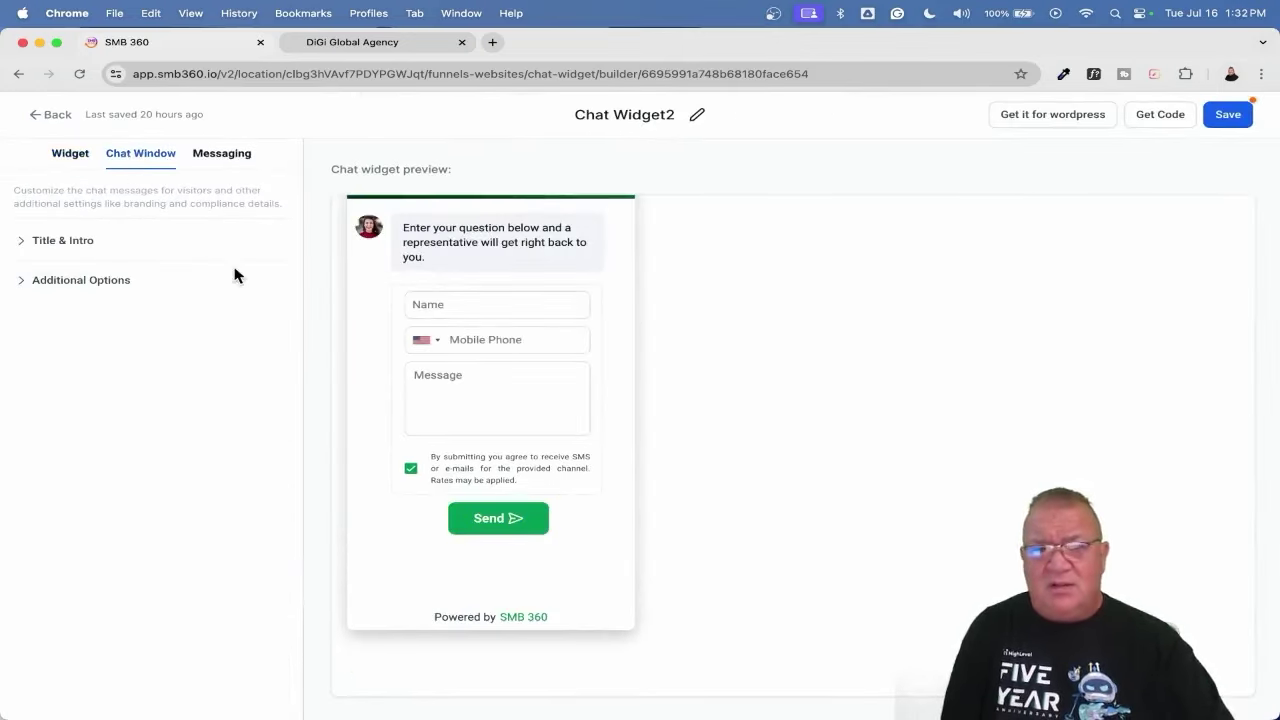
left_click(21, 243)
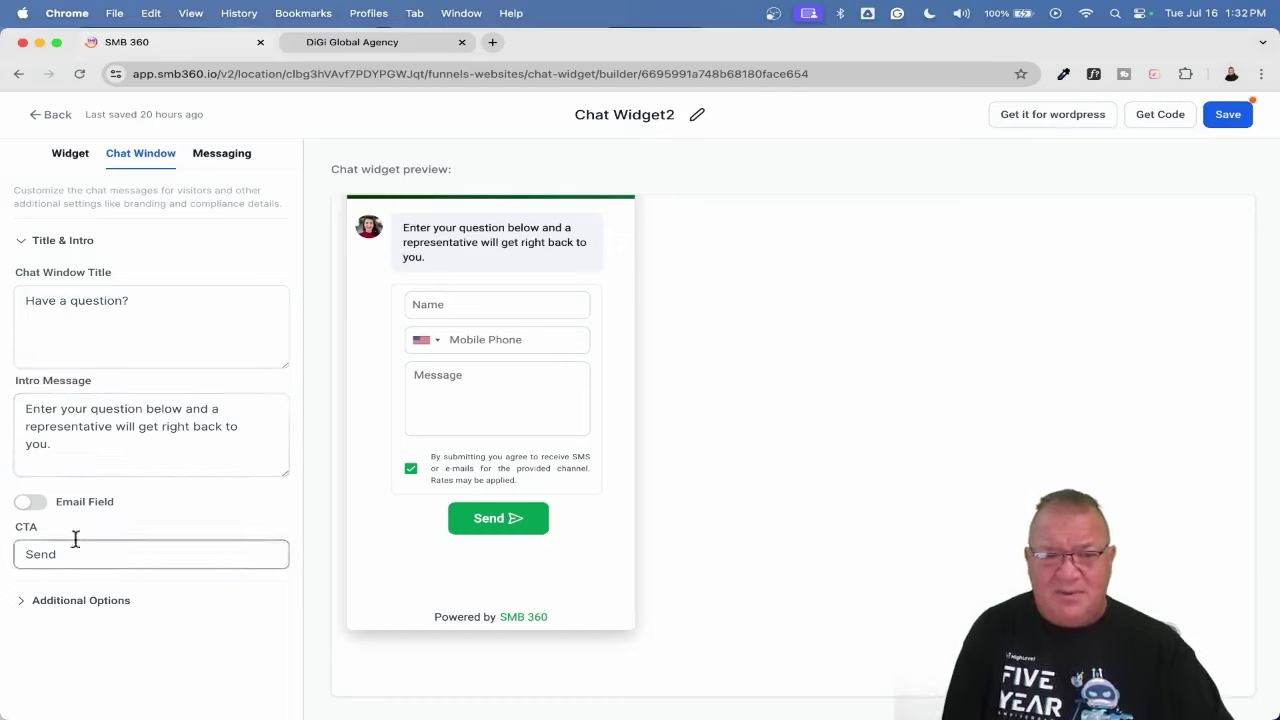
left_click(28, 501)
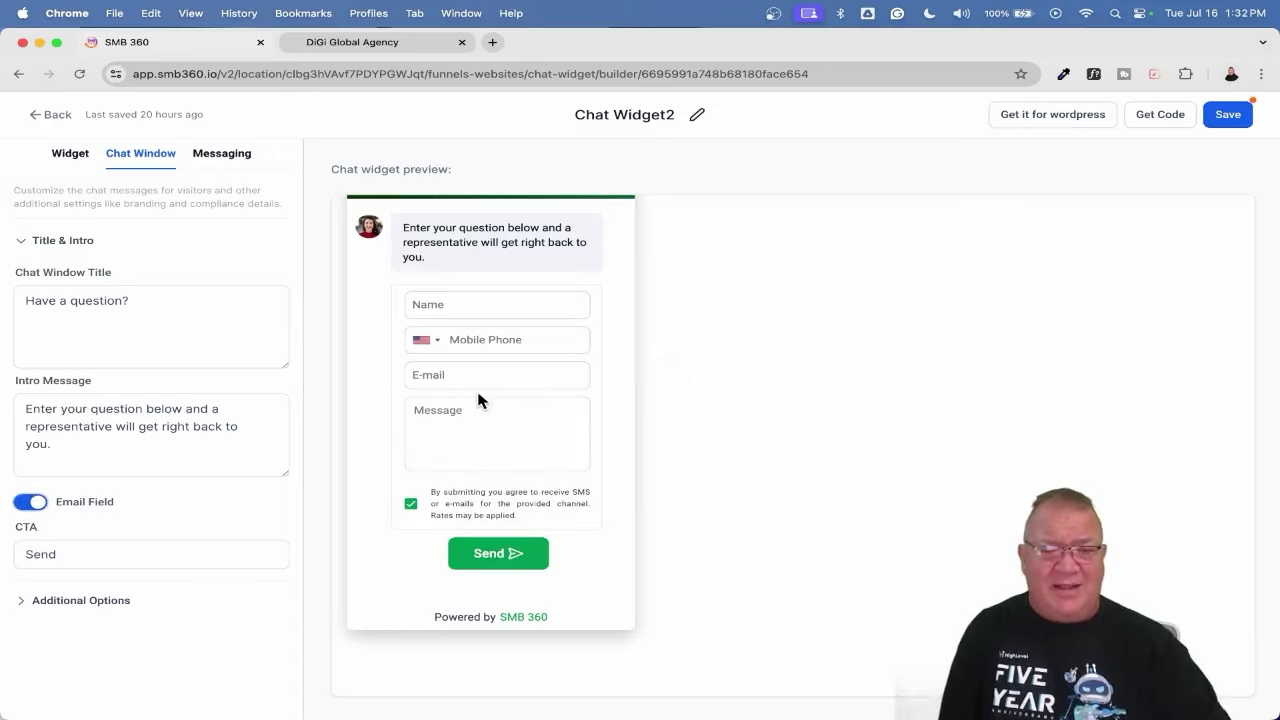
left_click(30, 501)
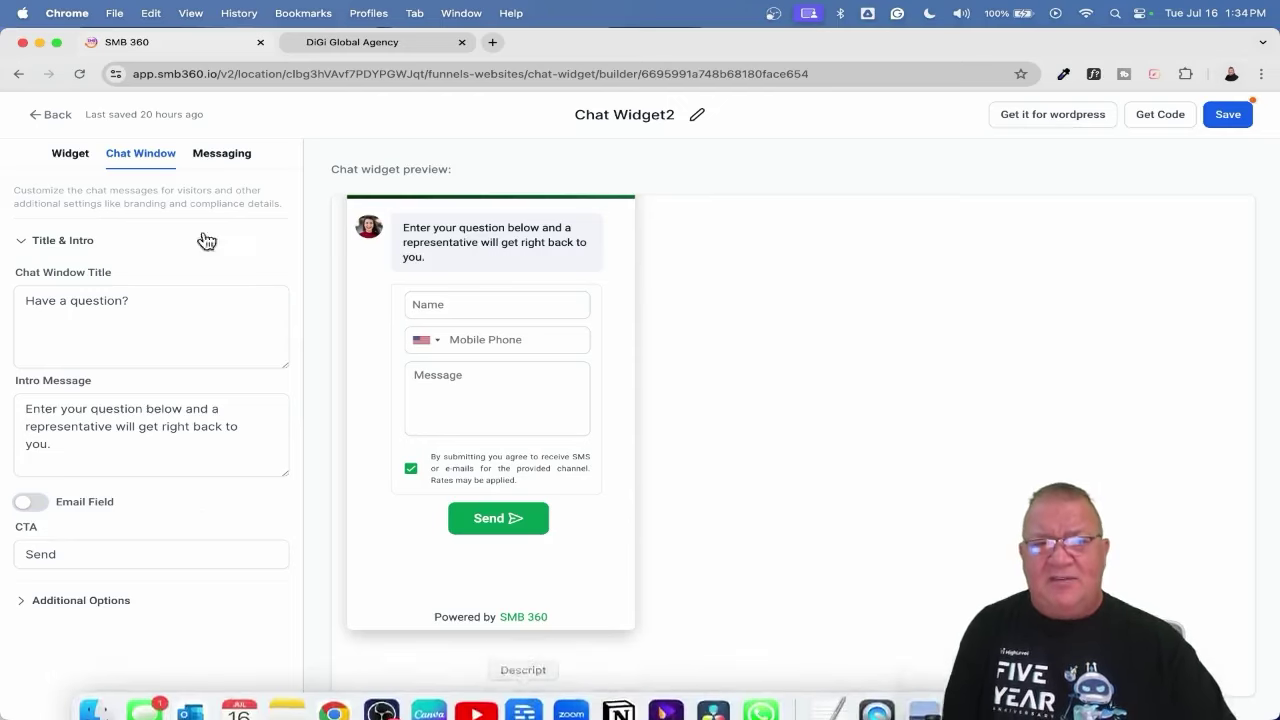
Leave the widget builder without saving the changes and switch to the open DiGi Global Agency website
left_click(45, 120)
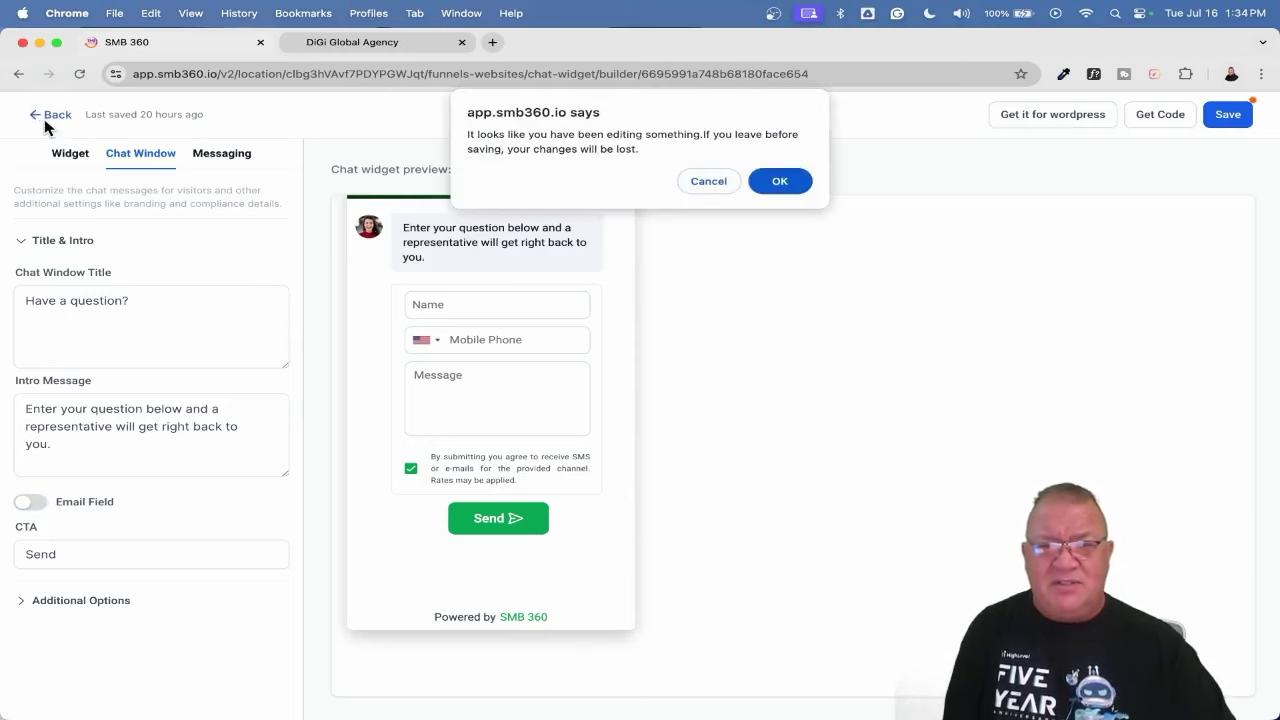
left_click(776, 182)
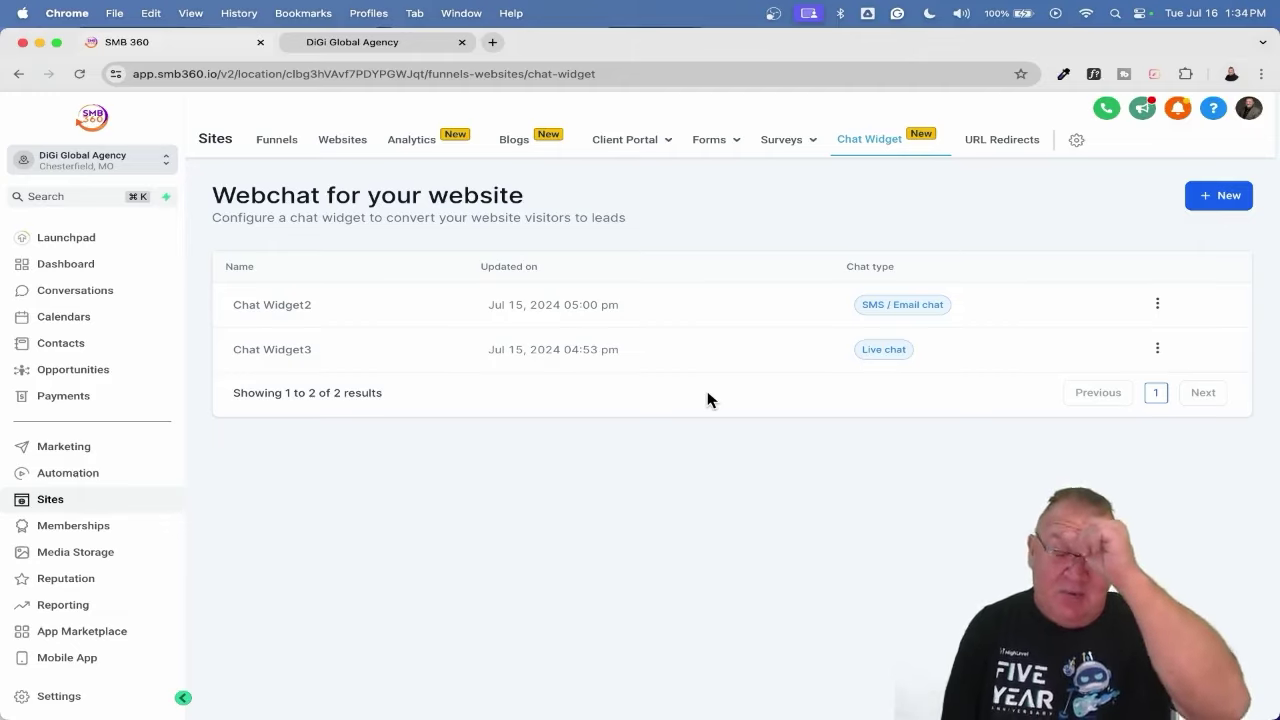
left_click(430, 42)
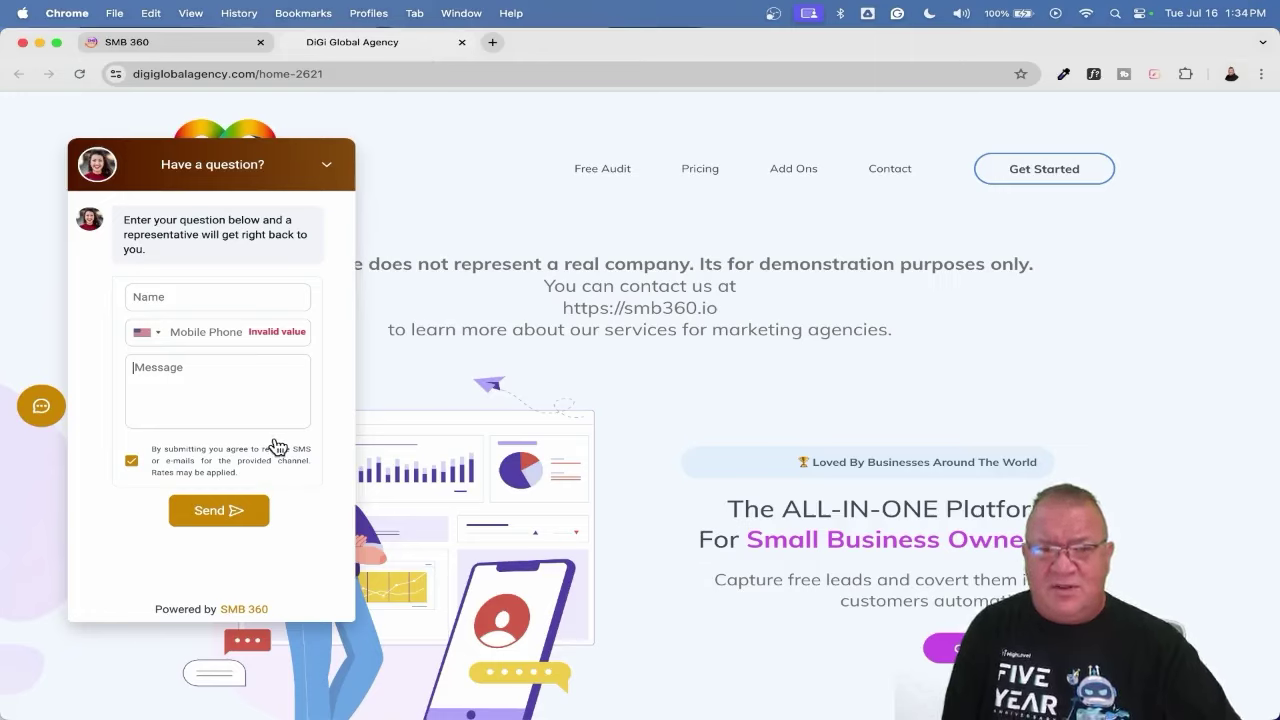